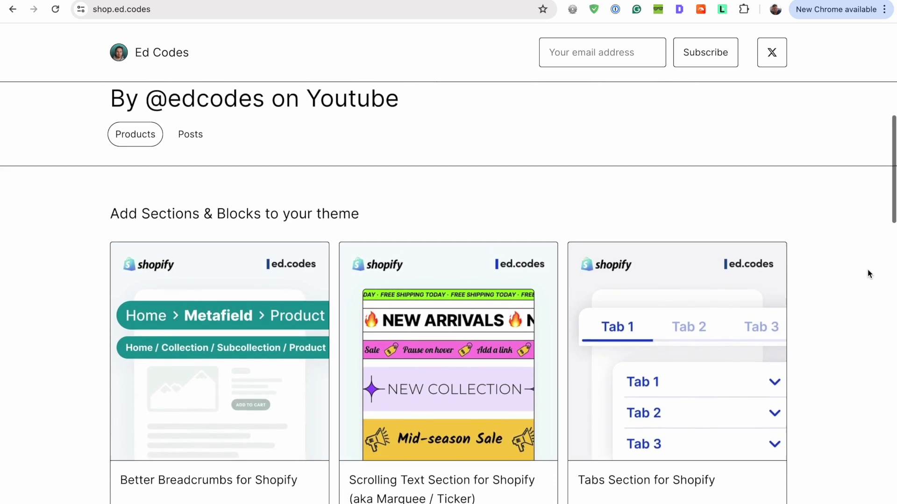
Open the Tabs Section product and view the Rich Text, Specs from Metafield, Shipping Page, Review Widget and Liquid tabs.
click(686, 283)
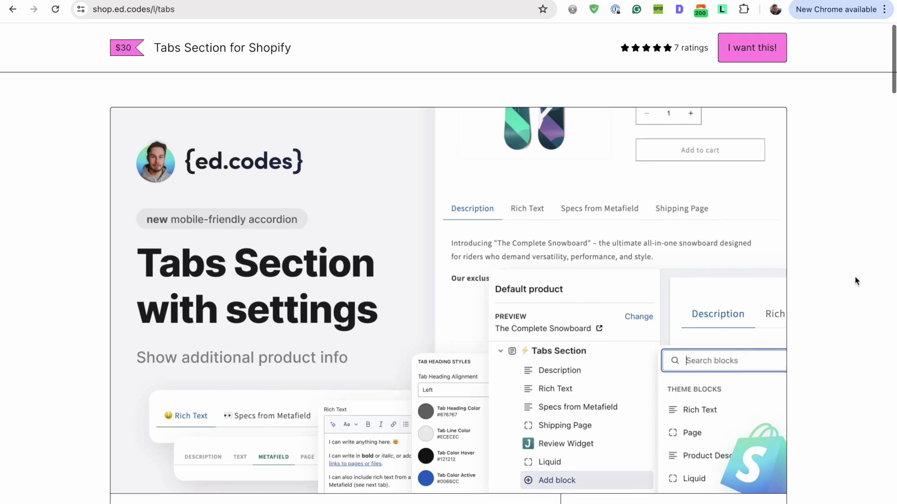
scroll(854, 276, down, 1)
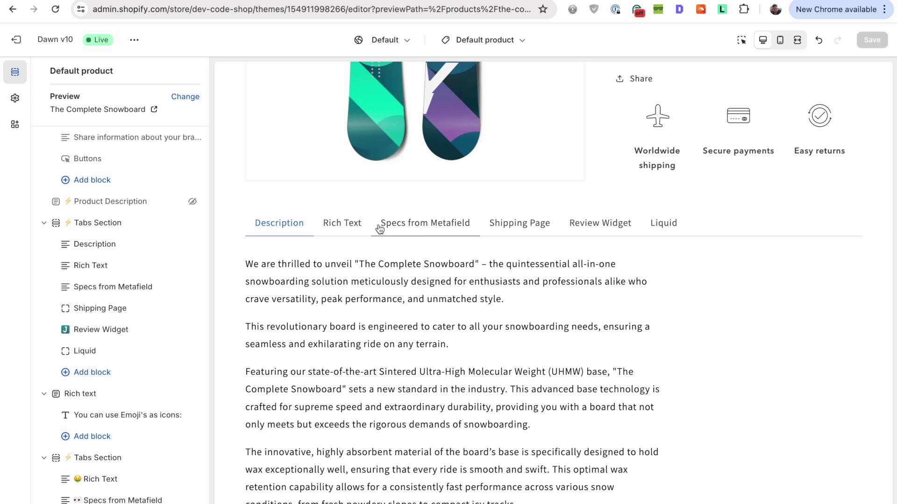
click(344, 225)
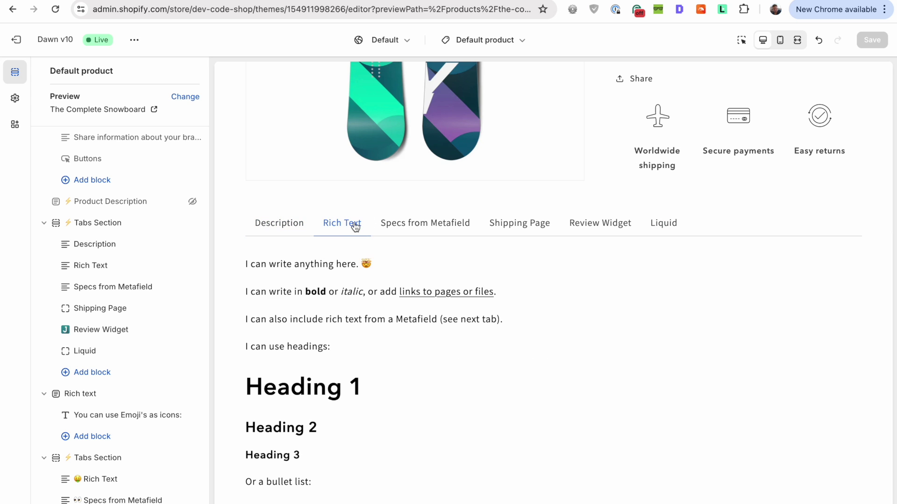
click(402, 226)
click(553, 231)
click(605, 230)
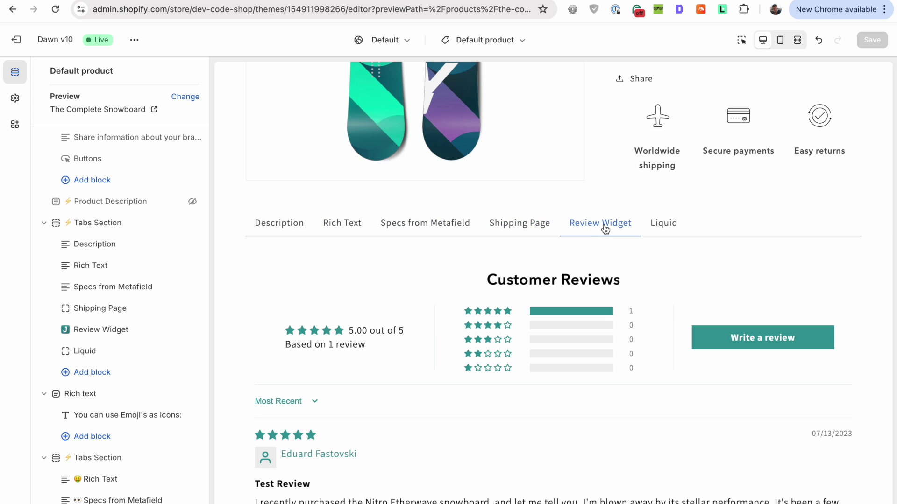
click(671, 229)
Switch the preview to mobile layout and expand, then collapse, the Rich Text accordion.
click(580, 226)
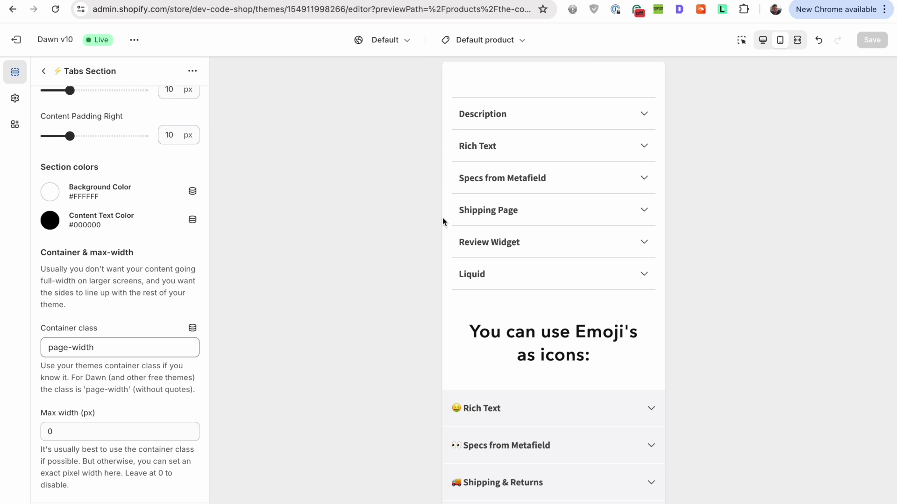
scroll(457, 236, down, 5)
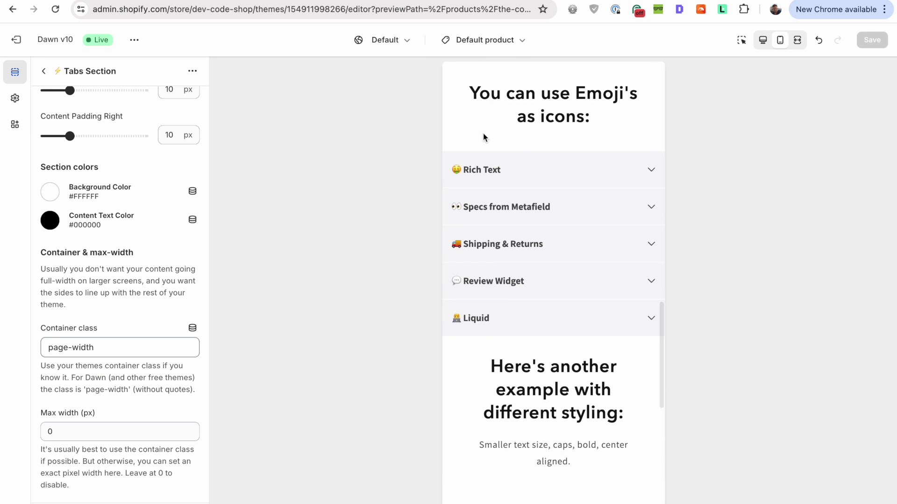
click(618, 174)
click(611, 179)
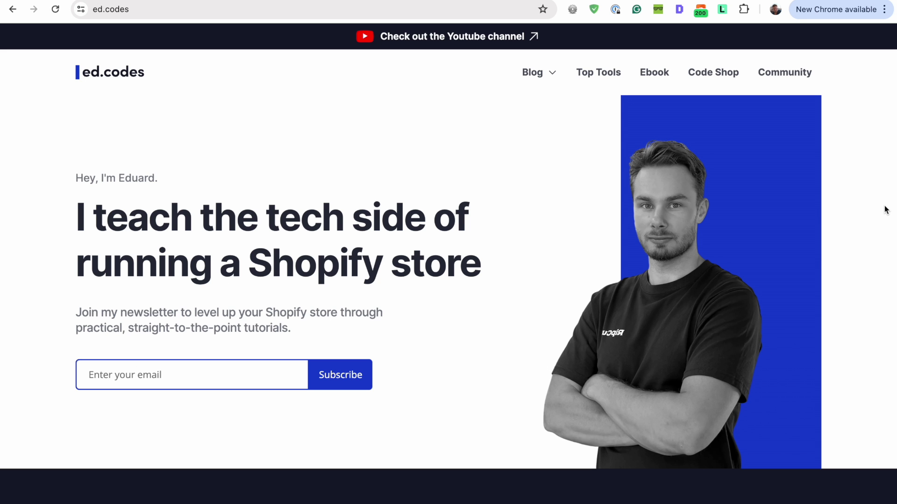
Follow the homepage YouTube banner to the channel and browse its Videos list.
click(493, 41)
click(259, 297)
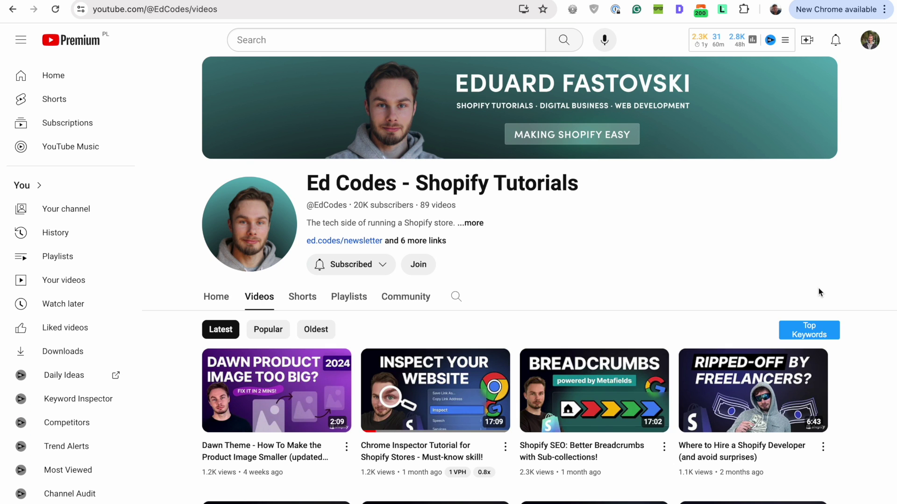
scroll(818, 292, down, 5)
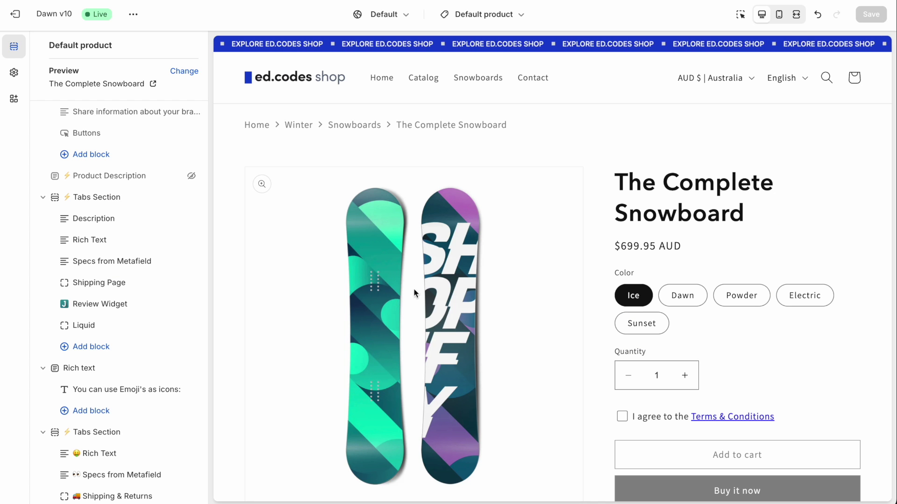
scroll(646, 326, down, 6)
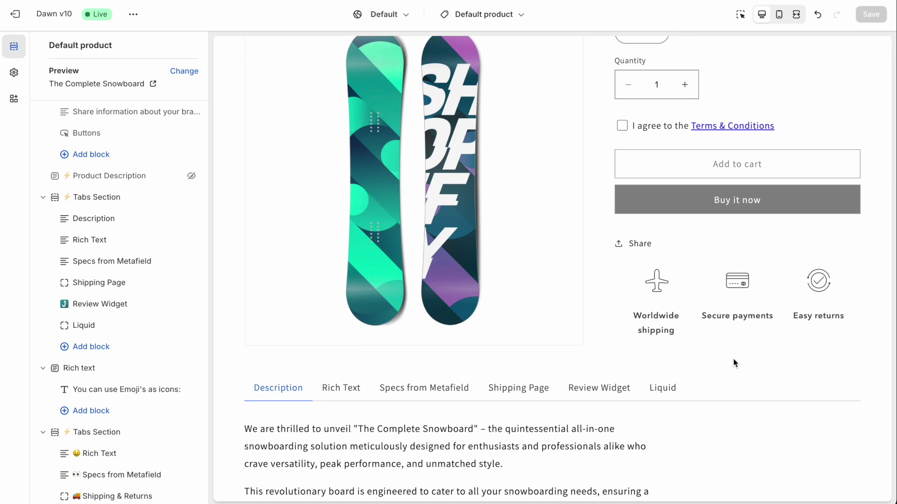
scroll(734, 363, down, 2)
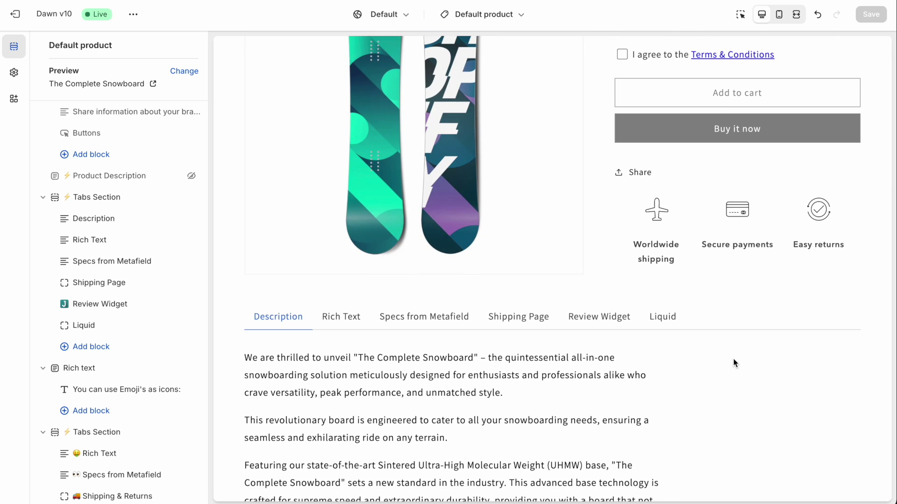
scroll(735, 364, down, 2)
scroll(734, 364, down, 1)
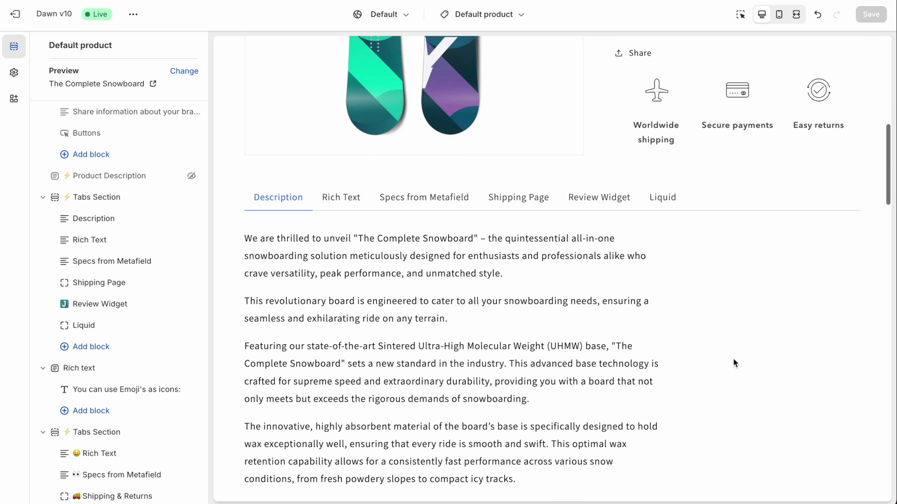
click(353, 198)
click(400, 201)
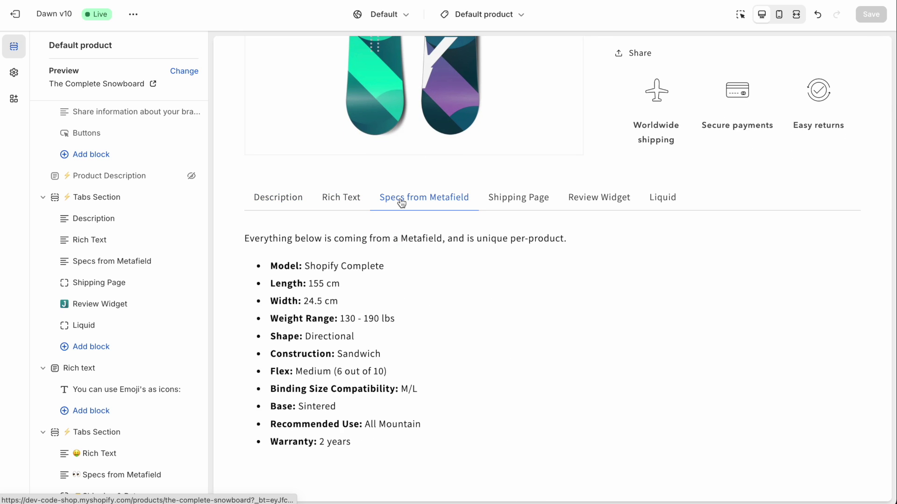
click(550, 206)
click(603, 202)
click(663, 201)
click(580, 203)
scroll(420, 202, down, 2)
click(279, 122)
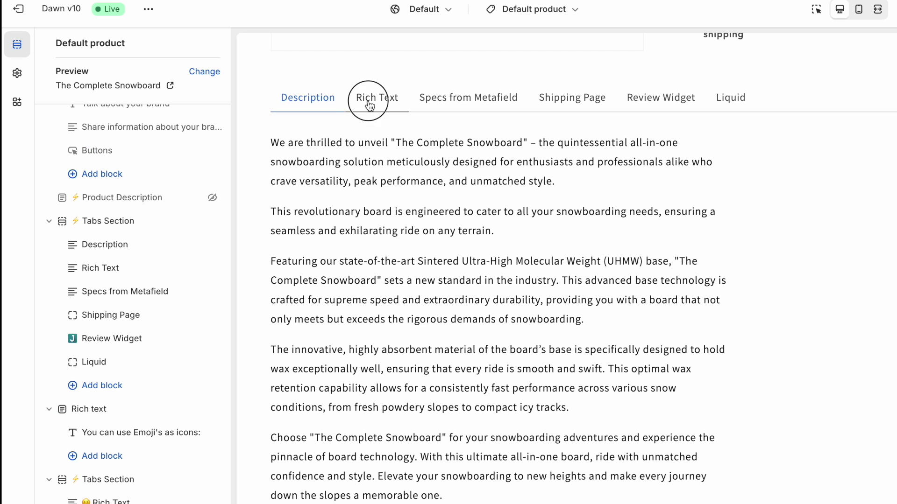
click(374, 101)
click(444, 100)
click(300, 93)
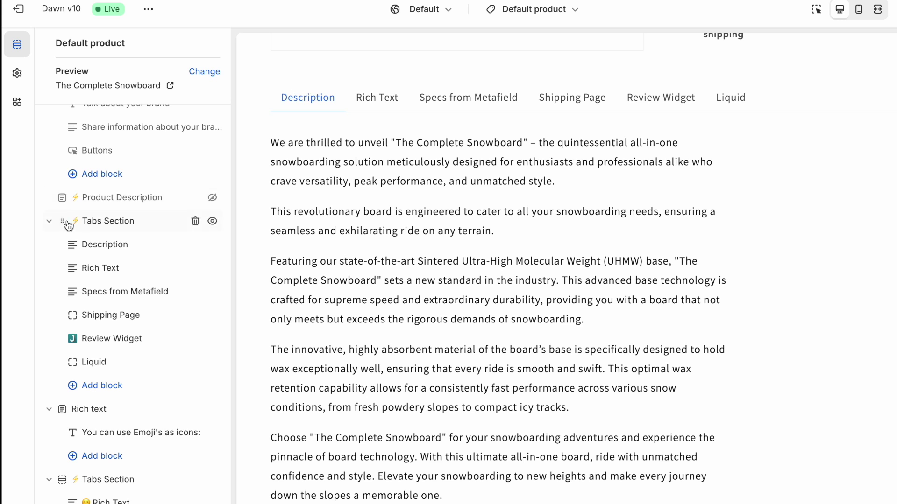
mouse_move(62, 221)
mouse_down()
mouse_move(66, 200)
mouse_move(62, 231)
mouse_move(63, 201)
mouse_move(64, 219)
mouse_up()
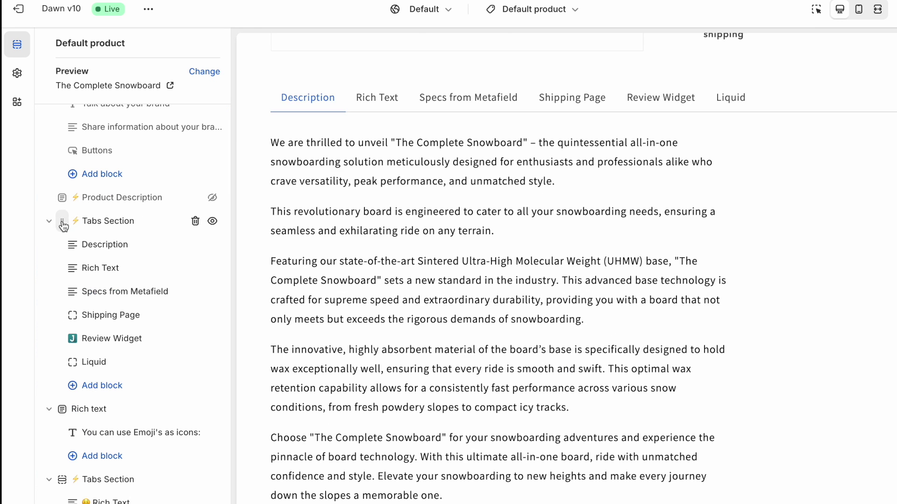
click(106, 223)
scroll(169, 215, down, 9)
scroll(169, 215, up, 8)
click(49, 43)
mouse_move(96, 252)
mouse_down()
mouse_move(114, 253)
mouse_move(108, 248)
mouse_up()
click(107, 246)
click(49, 43)
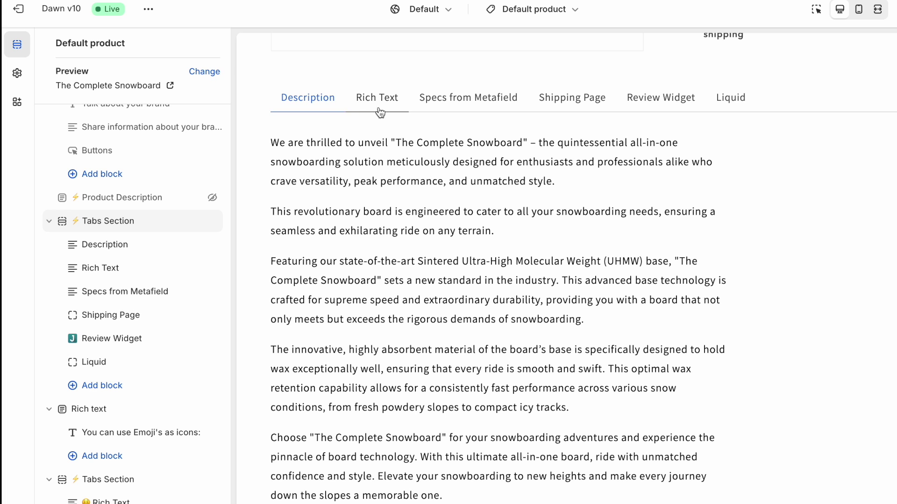
click(107, 386)
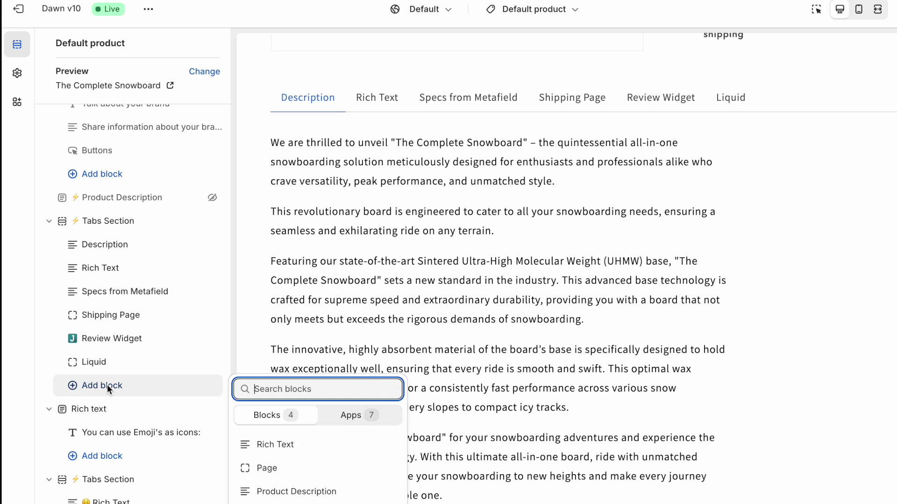
click(303, 448)
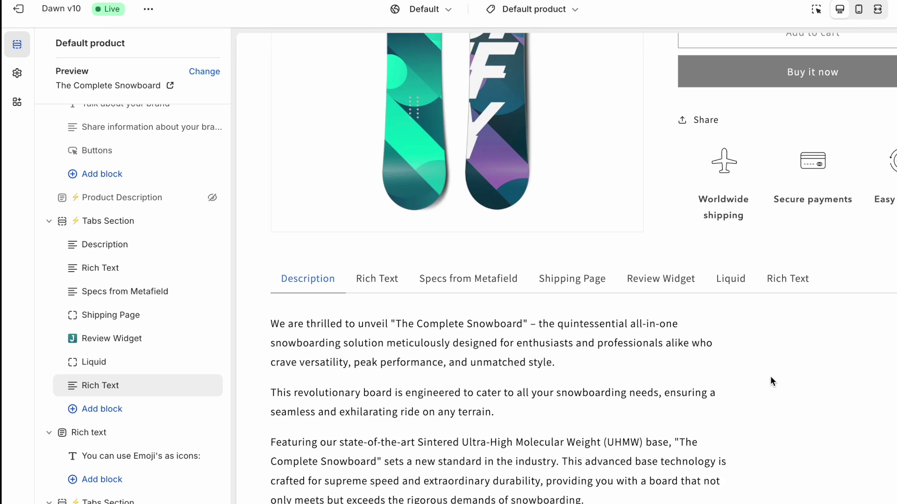
click(794, 289)
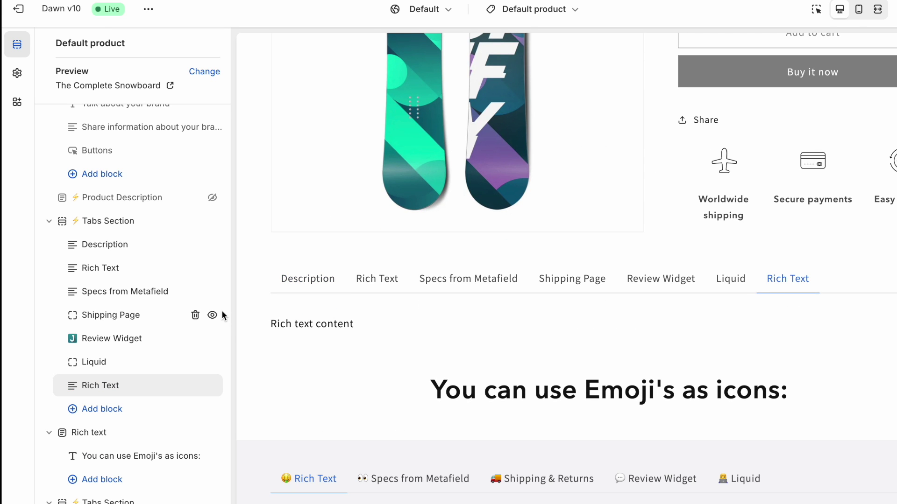
click(100, 388)
click(101, 388)
click(146, 191)
key(ctrl+a)
key(Escape)
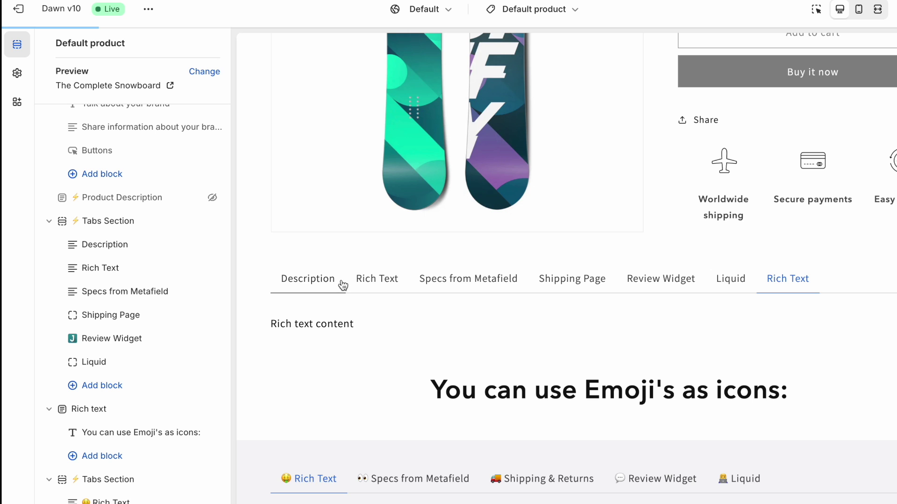
click(307, 279)
scroll(341, 279, down, 4)
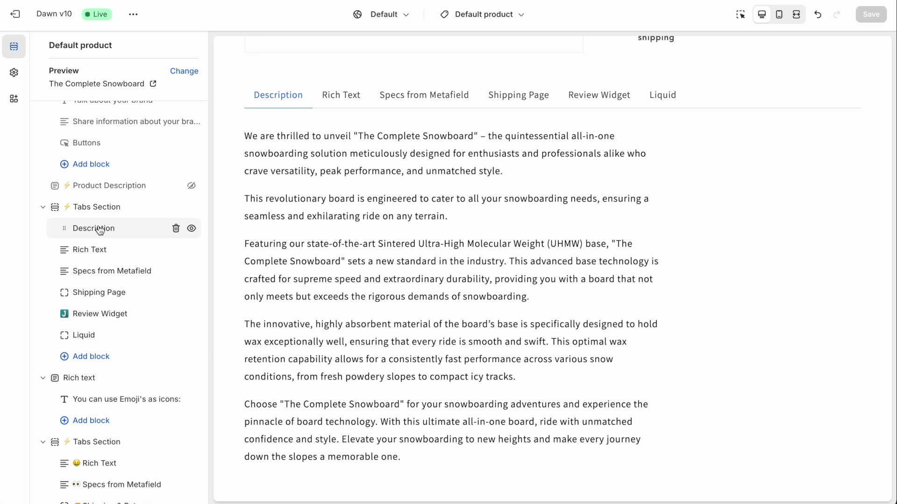
click(101, 357)
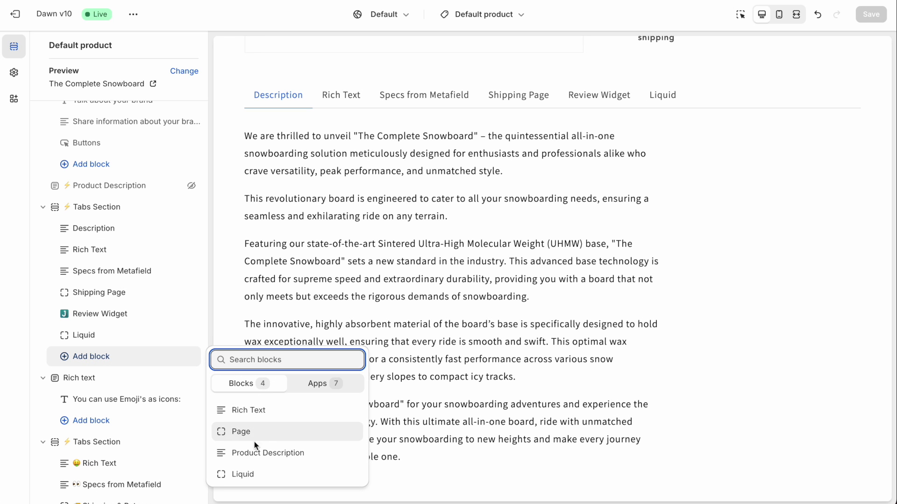
click(111, 230)
click(110, 230)
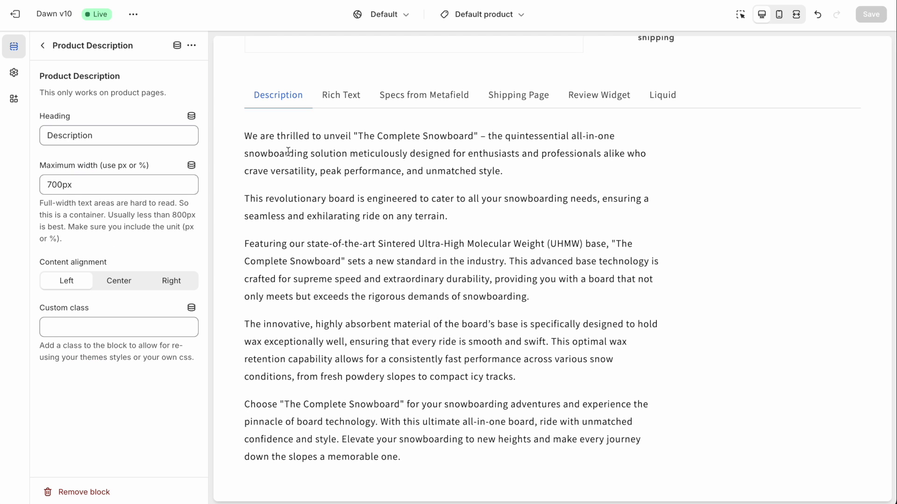
drag(246, 136, 424, 363)
click(381, 332)
click(97, 3)
drag(244, 137, 456, 403)
click(456, 404)
scroll(453, 411, up, 10)
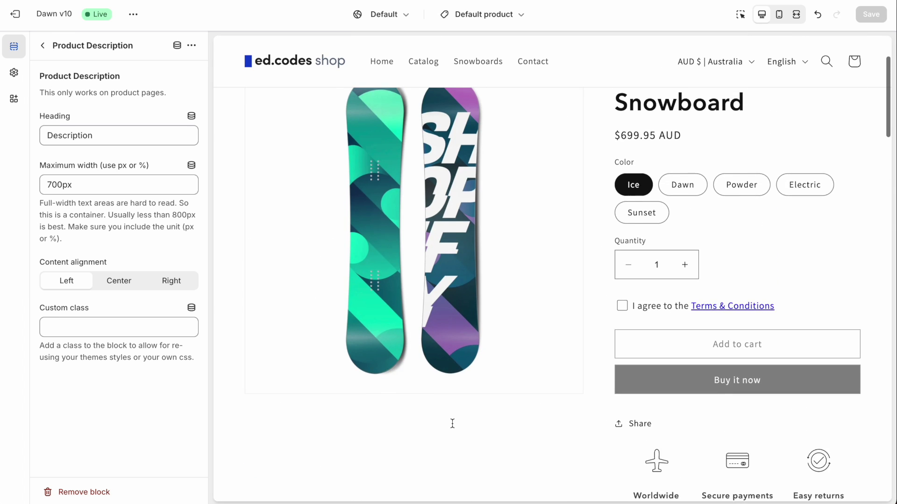
scroll(452, 424, up, 2)
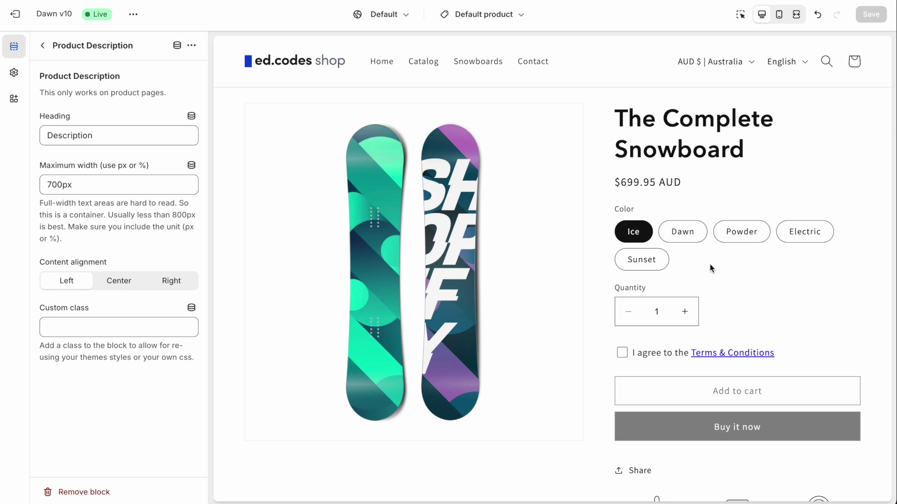
scroll(722, 312, down, 4)
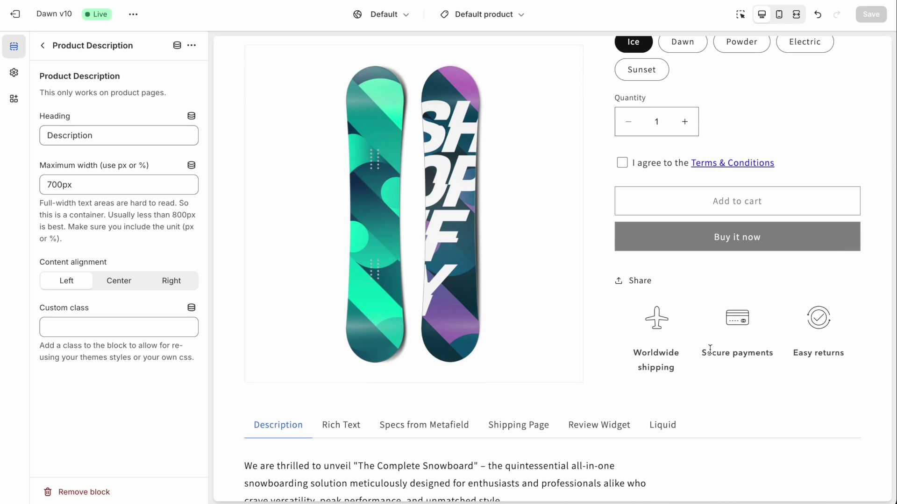
scroll(517, 456, up, 3)
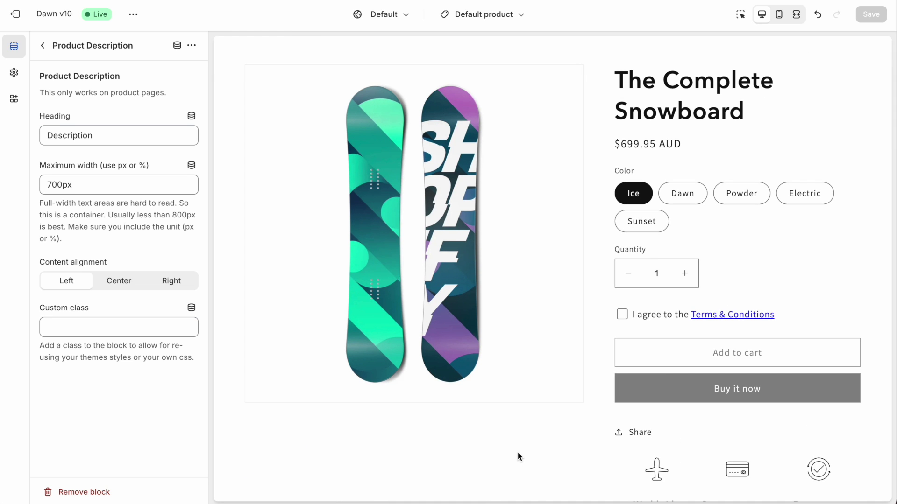
scroll(518, 457, down, 8)
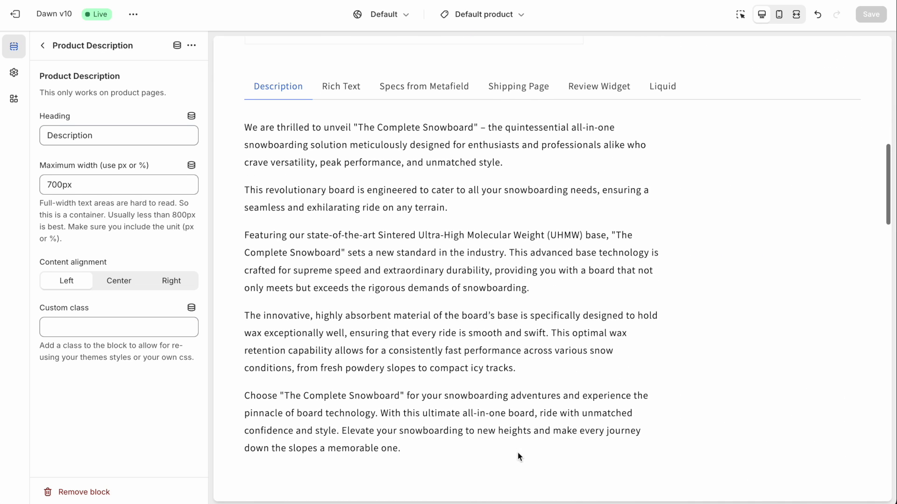
drag(248, 133, 464, 421)
click(467, 415)
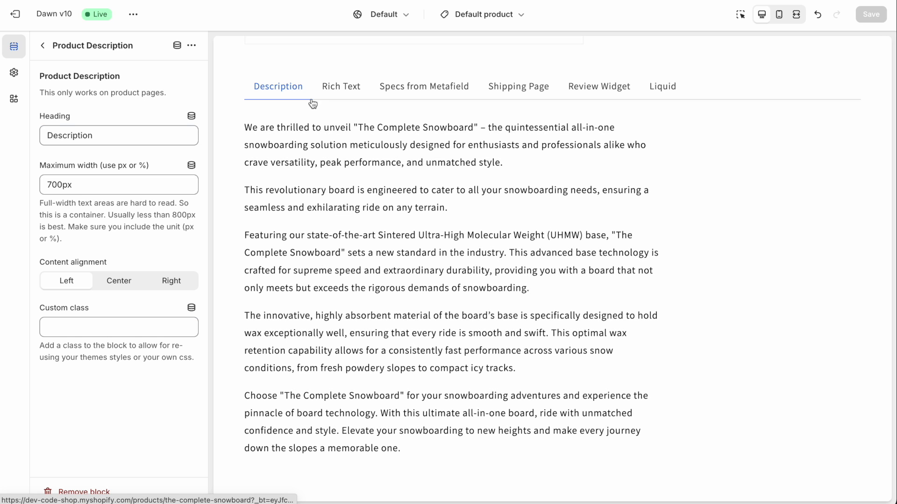
click(42, 45)
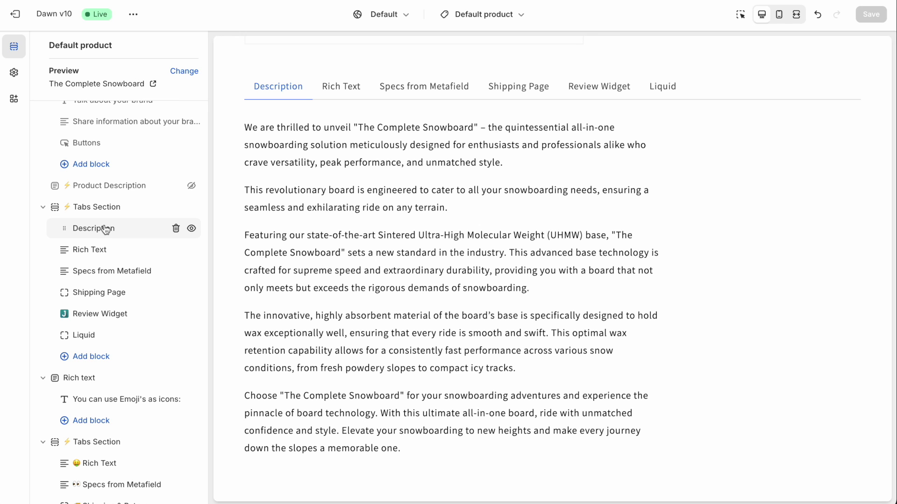
Scroll through the Rich Text block's formatted content, then show the Specs from Metafield tab.
click(92, 249)
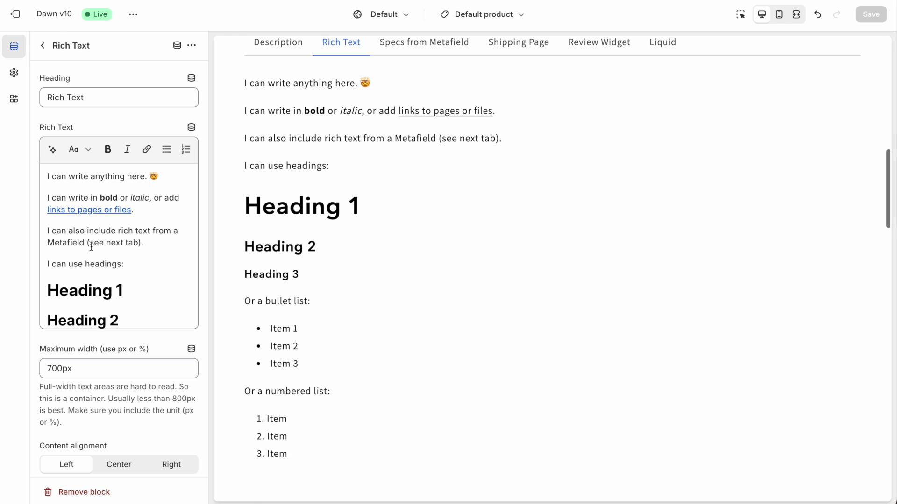
click(145, 279)
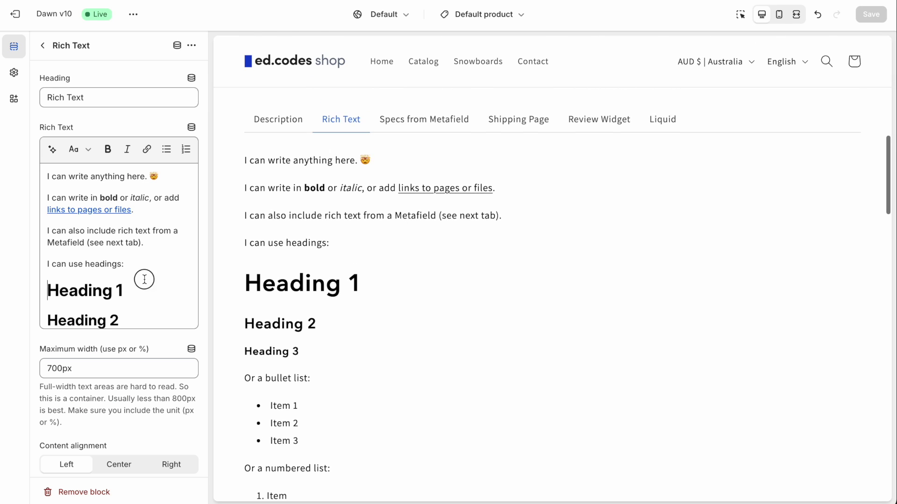
scroll(145, 279, down, 3)
scroll(145, 279, up, 3)
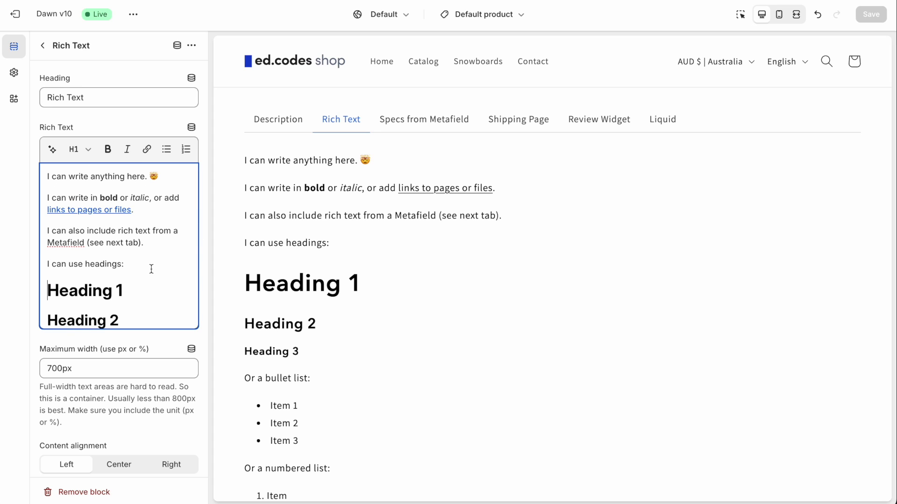
scroll(138, 251, down, 3)
scroll(116, 269, up, 3)
click(438, 124)
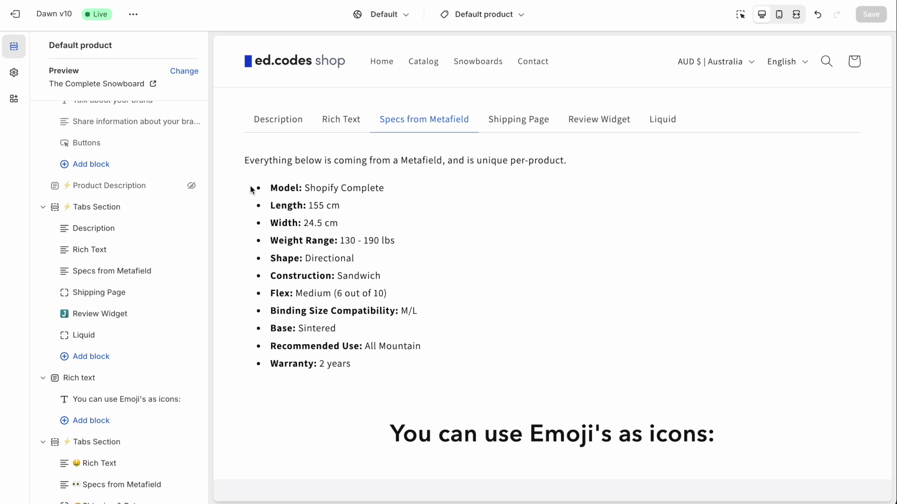
Open the Specs from Metafield block and confirm its rich text source is the product's Specs metafield.
drag(271, 182, 459, 349)
click(460, 349)
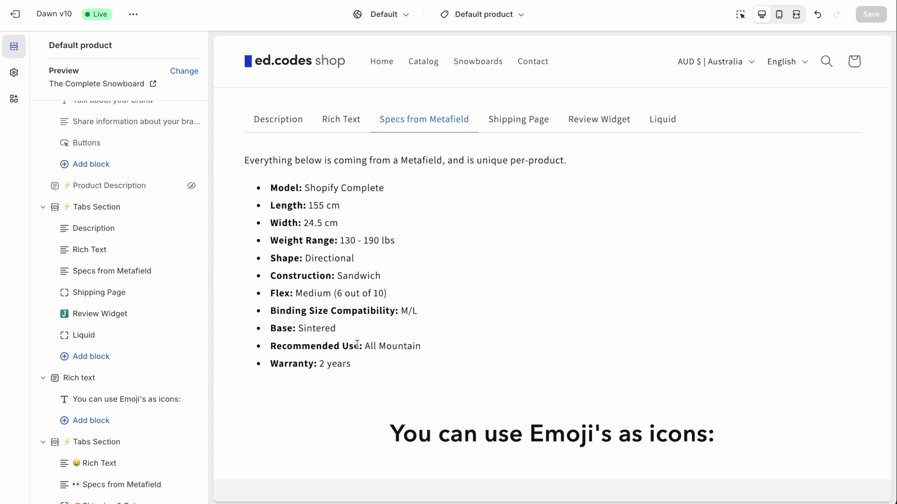
click(113, 275)
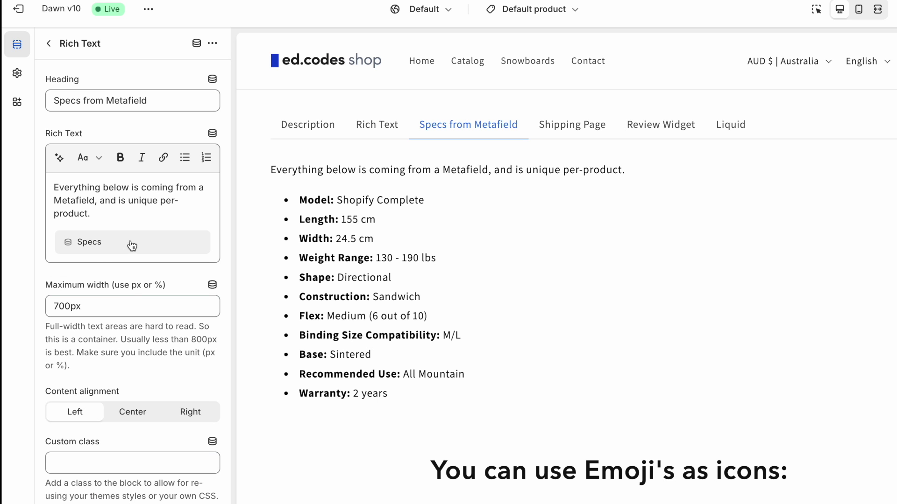
click(212, 133)
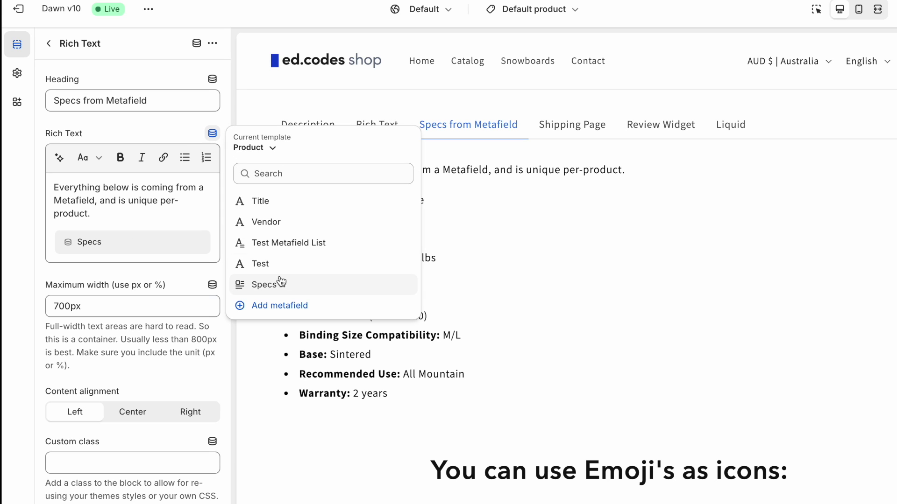
click(391, 352)
drag(302, 201, 430, 391)
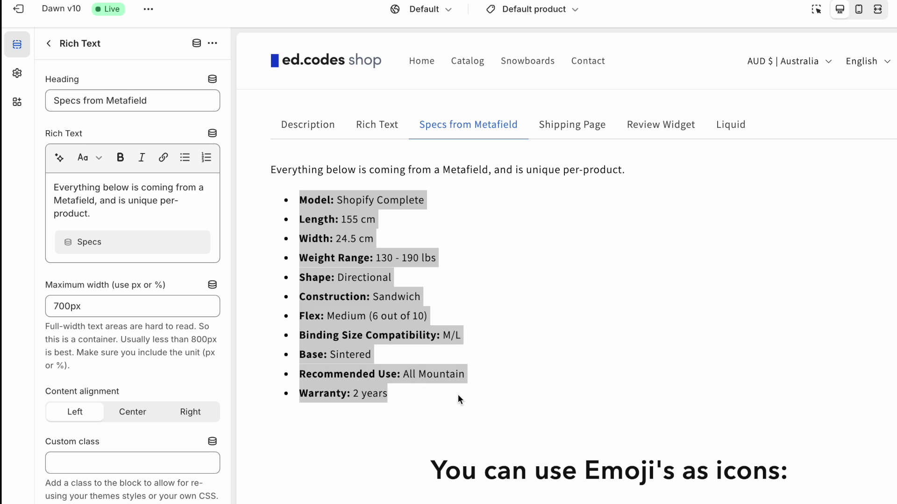
click(457, 398)
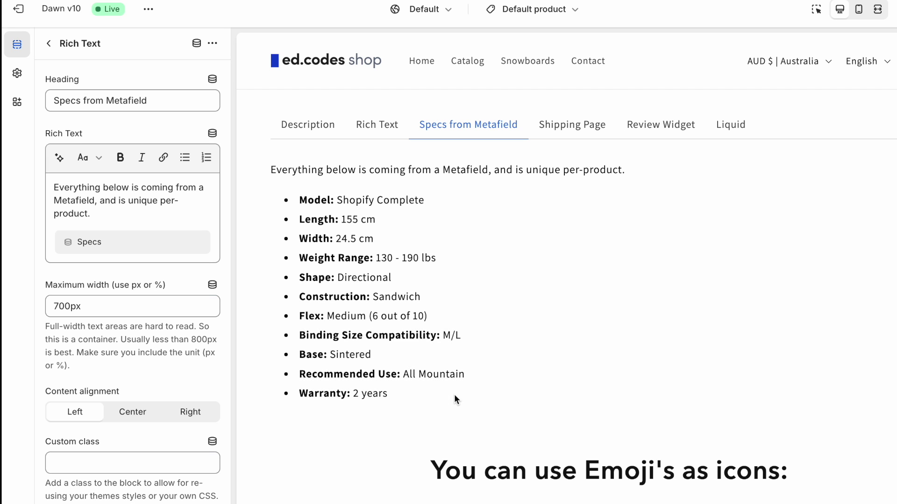
View the Shipping Page tab's table, then open its block settings: Shipping & Returns page, 700px max width.
click(571, 193)
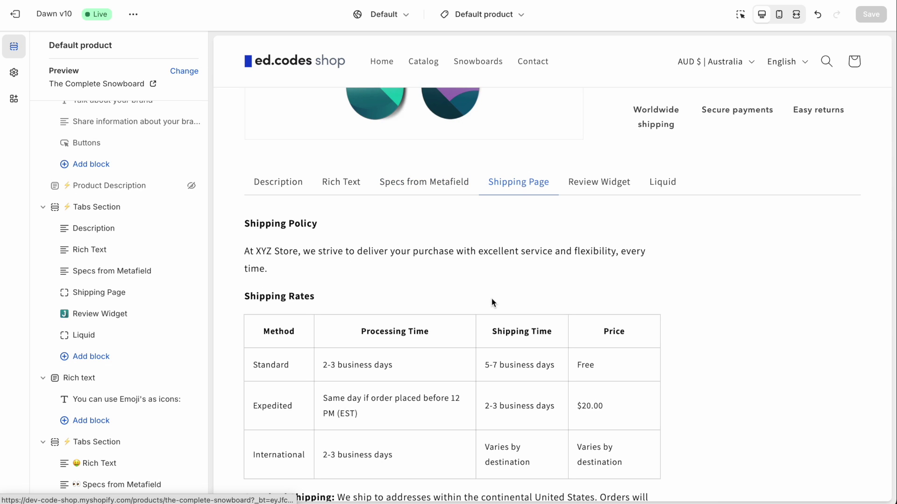
scroll(491, 300, down, 2)
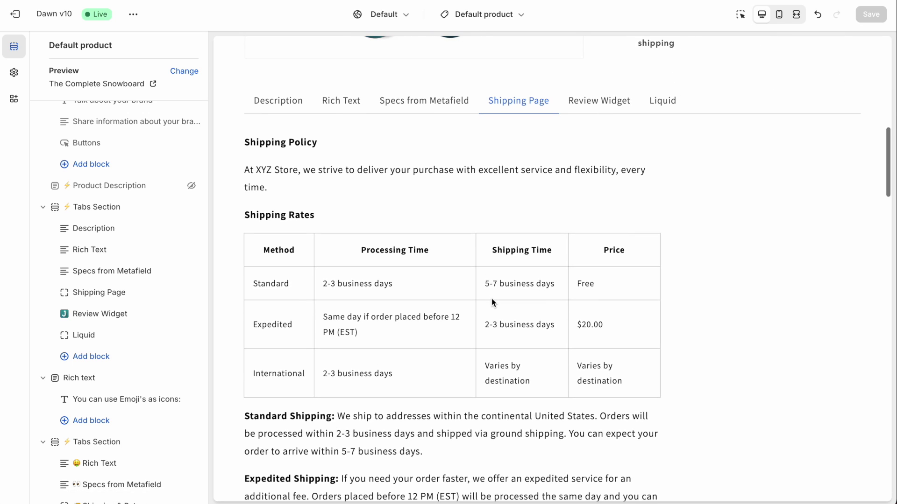
scroll(400, 295, down, 1)
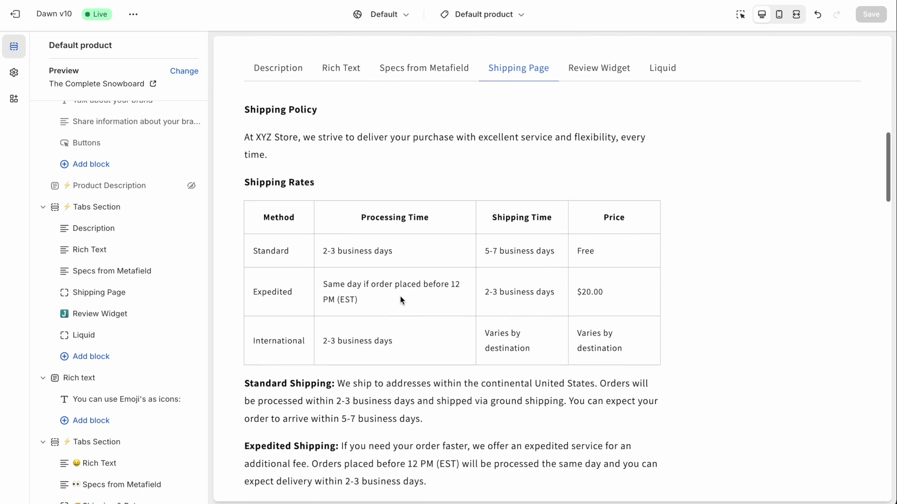
click(104, 294)
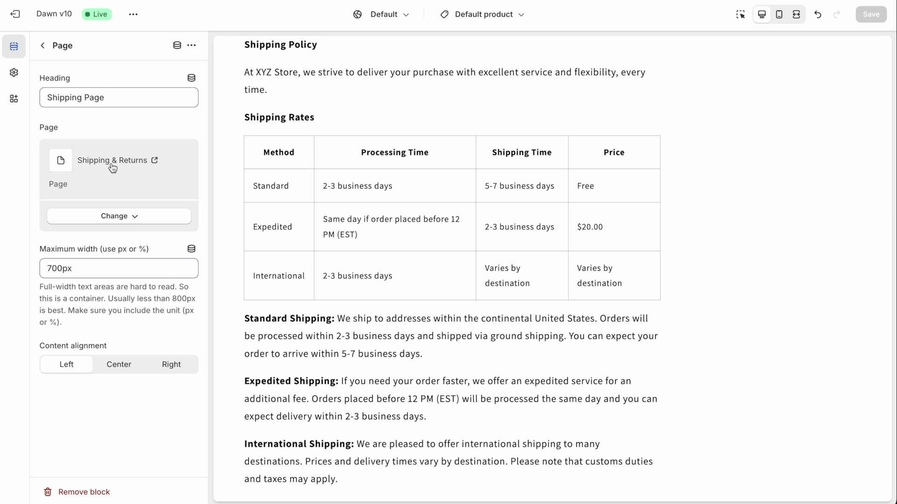
scroll(362, 205, up, 10)
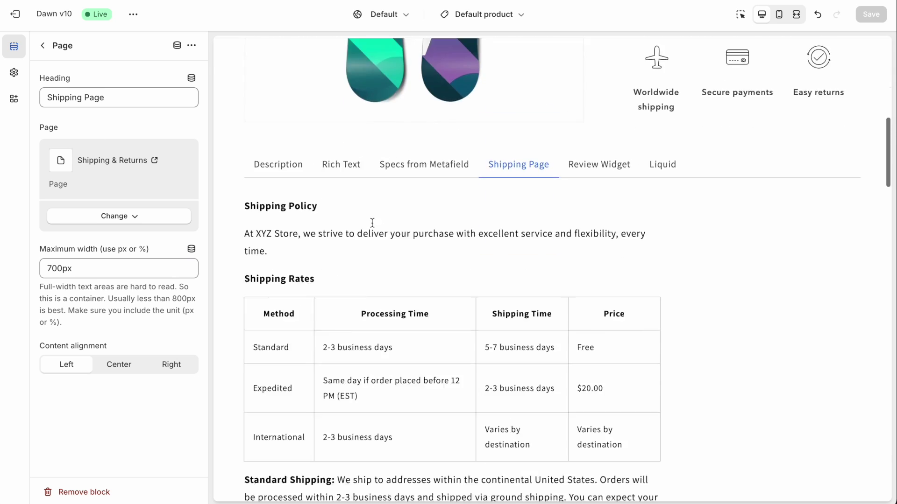
scroll(441, 269, down, 7)
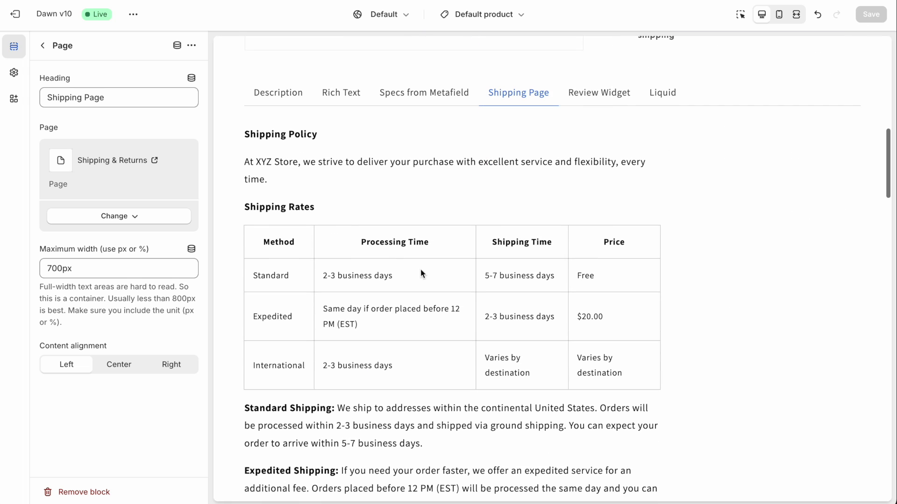
Back at the section list, show the Review Widget tab and browse the Apps blocks without adding one.
click(43, 46)
click(605, 96)
scroll(576, 366, down, 1)
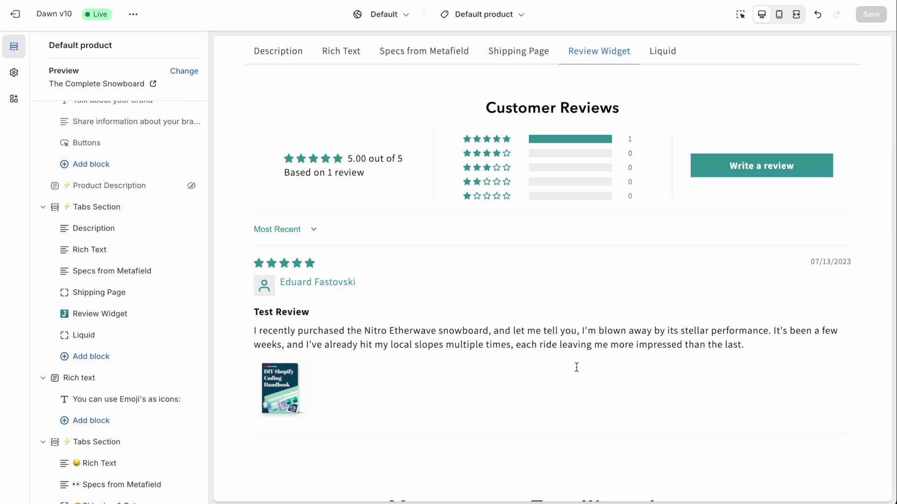
click(87, 359)
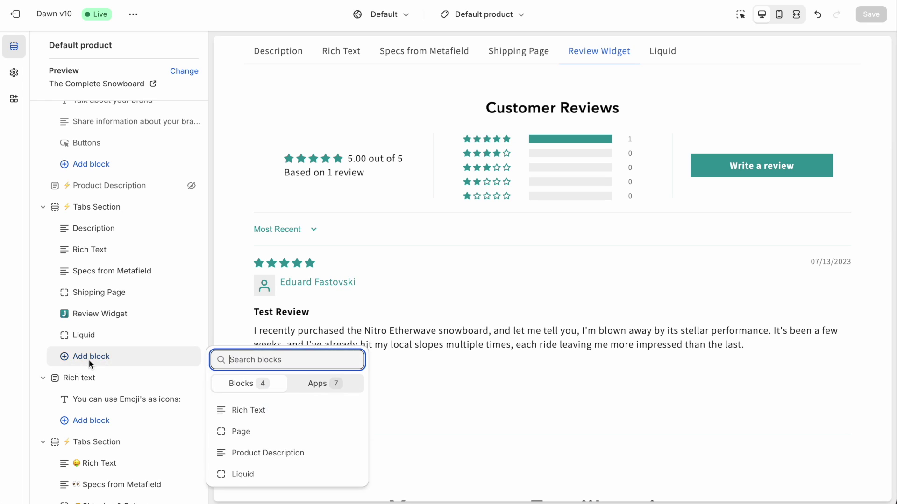
click(322, 386)
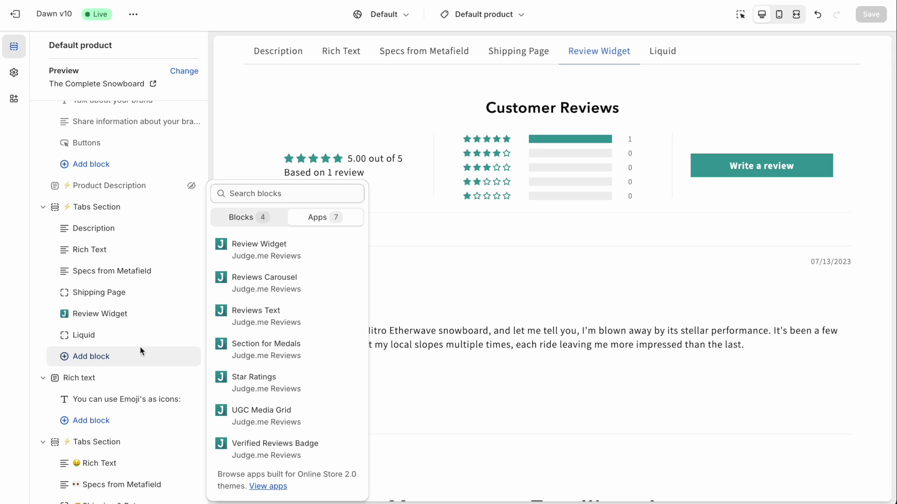
click(102, 361)
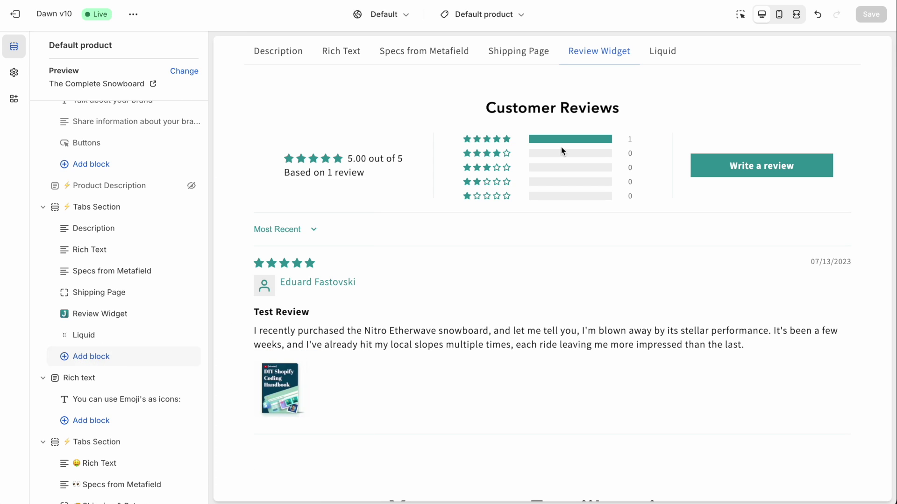
Open the Liquid block and scroll through its custom code, leaving the embedded YouTube video showing.
click(89, 335)
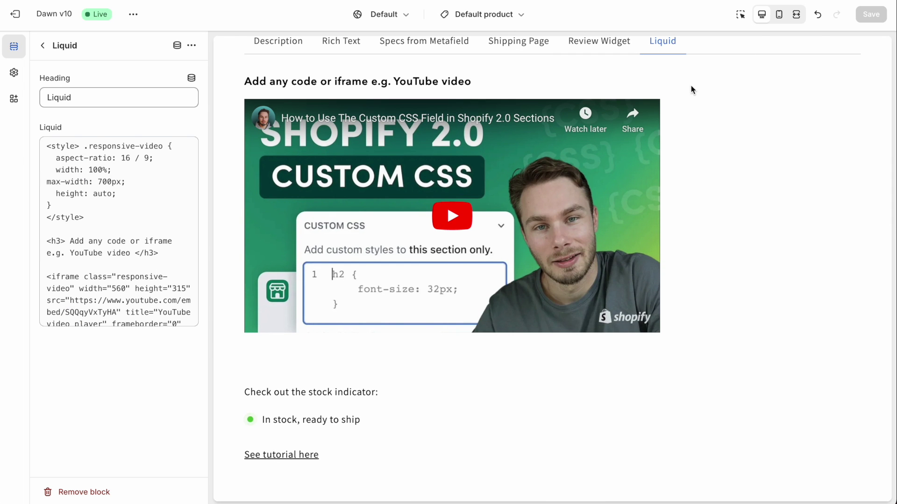
scroll(691, 86, up, 2)
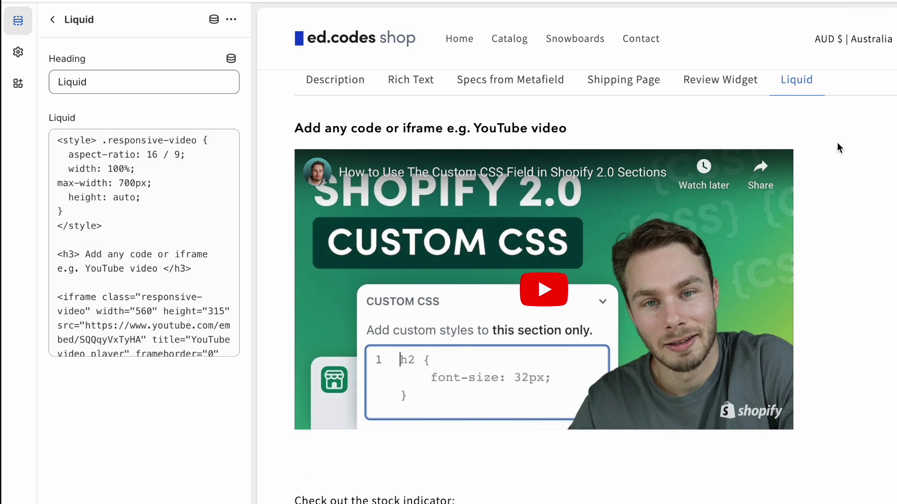
click(183, 210)
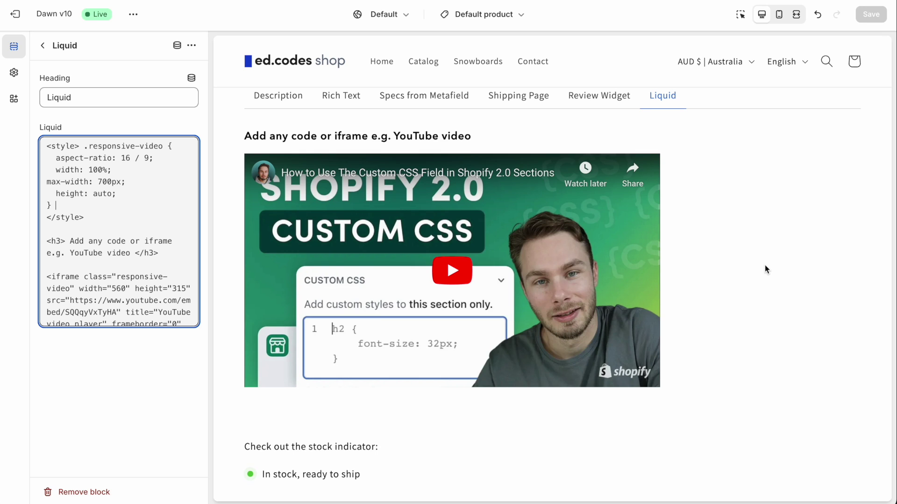
click(153, 212)
scroll(153, 213, down, 2)
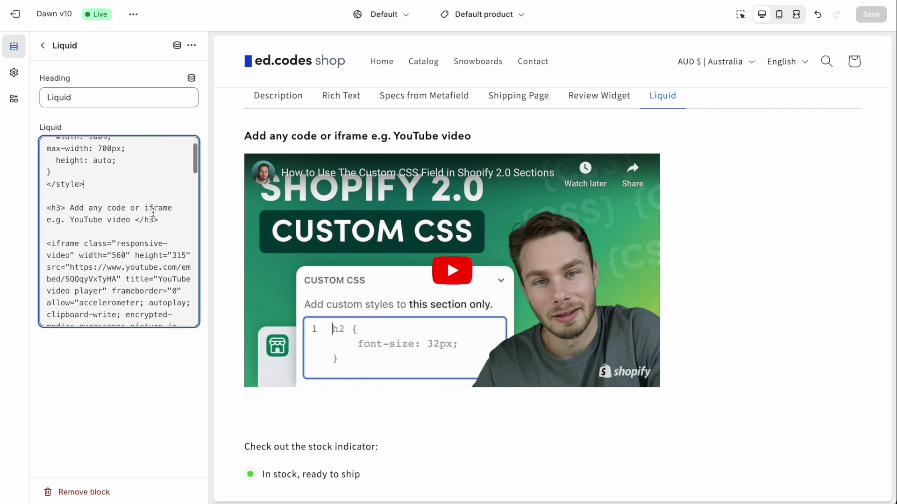
scroll(758, 264, down, 3)
scroll(758, 265, down, 3)
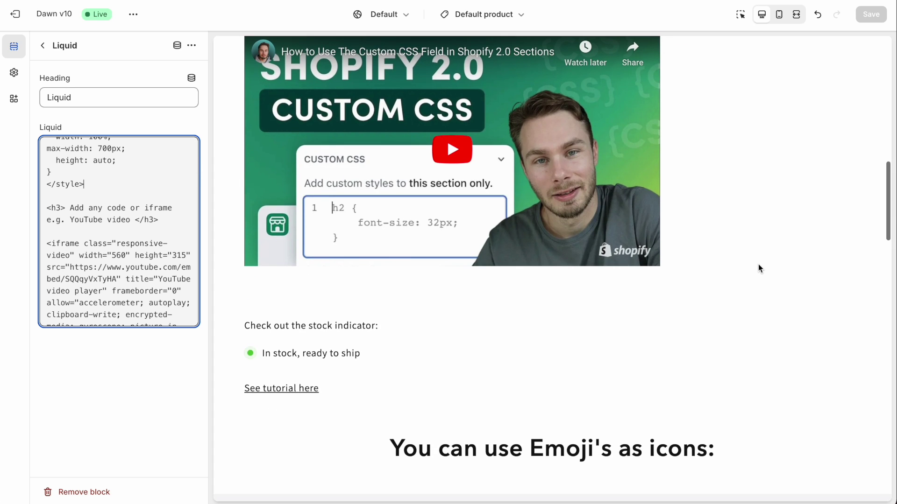
scroll(129, 271, down, 7)
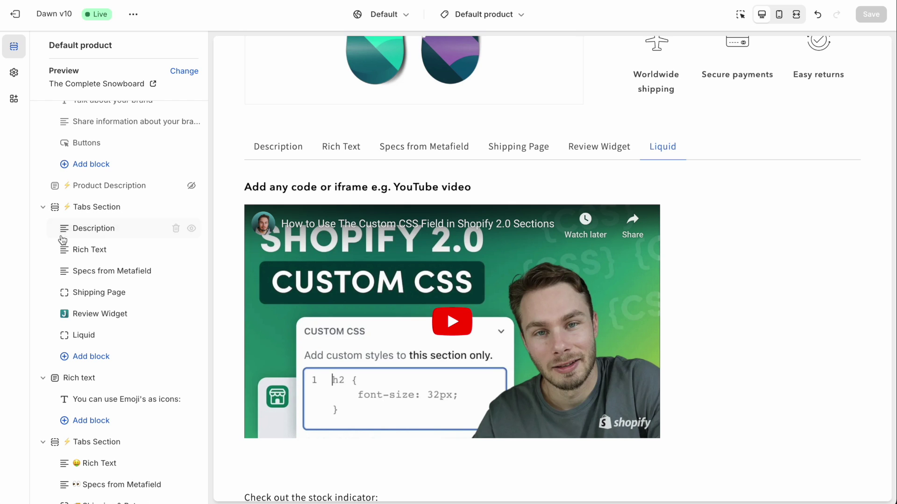
drag(65, 228, 65, 259)
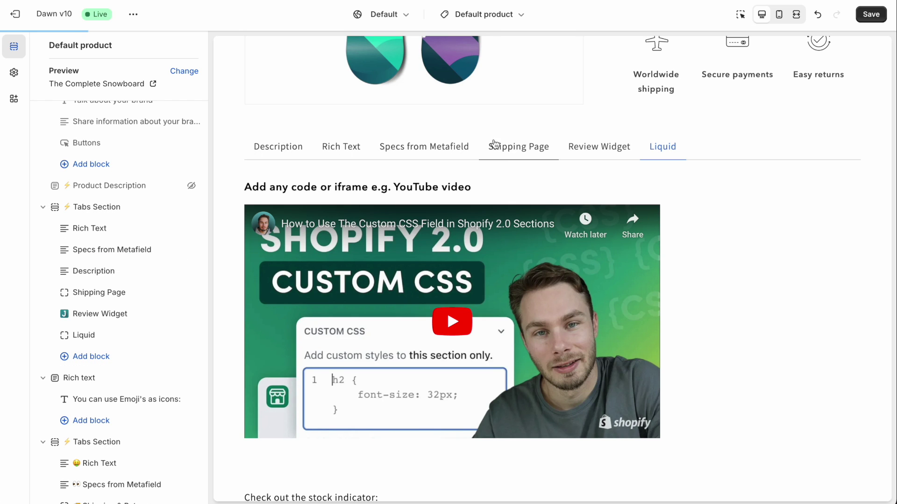
key(ctrl+z)
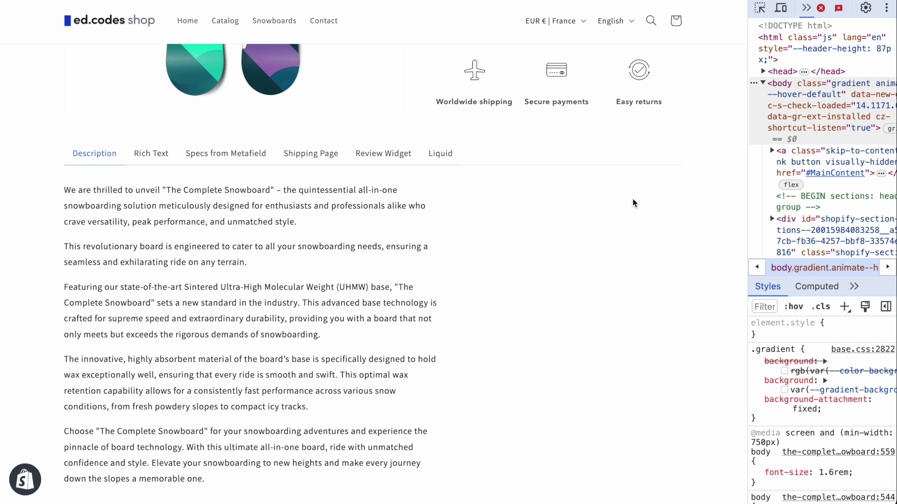
Turn on Chrome's responsive device preview and narrow the viewport toward a mobile width.
click(780, 14)
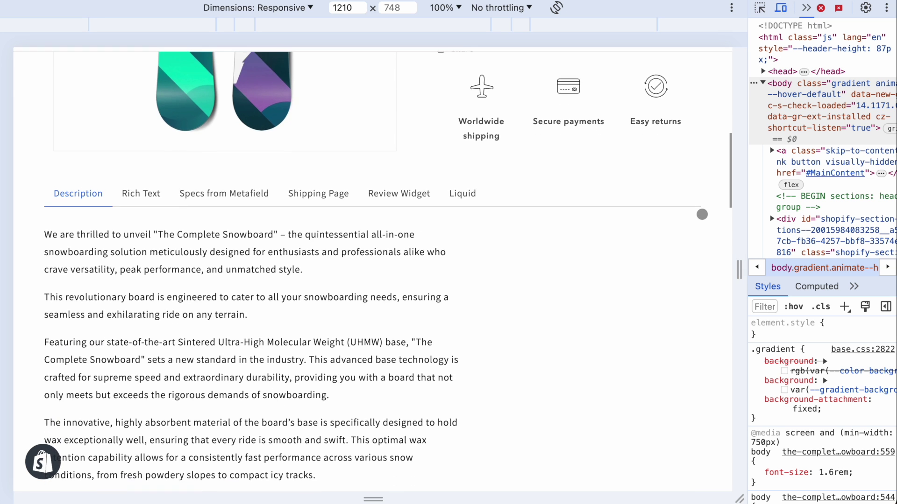
drag(736, 248, 629, 210)
scroll(477, 344, down, 3)
scroll(540, 240, down, 5)
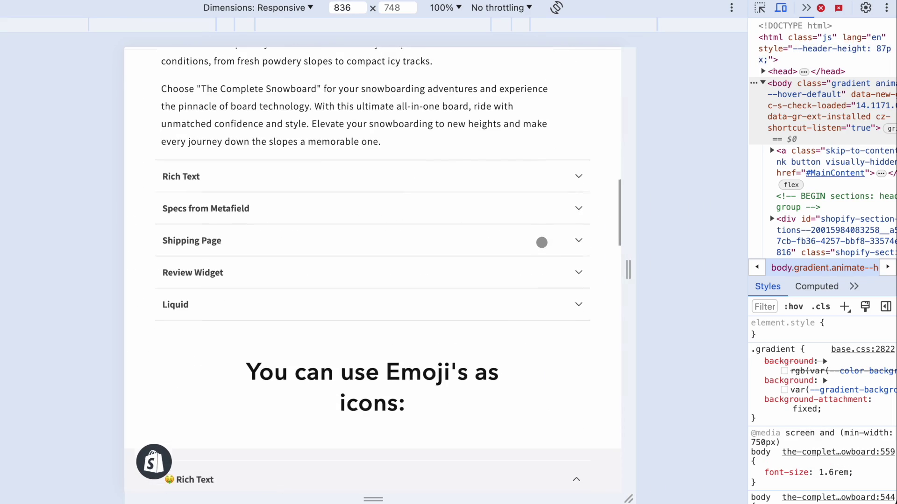
scroll(541, 242, up, 8)
Collapse Description, then expand and collapse the Rich Text, Specs from Metafield and Shipping Page accordions.
click(576, 259)
scroll(576, 259, down, 2)
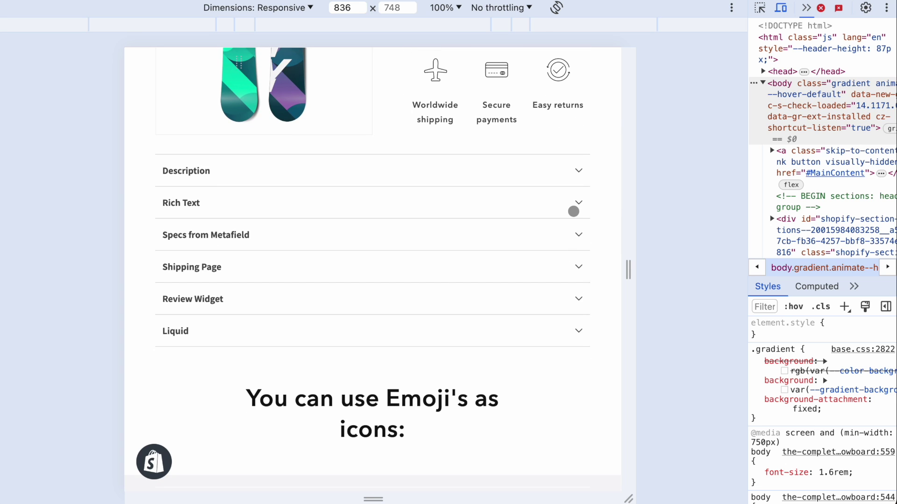
click(573, 209)
click(573, 206)
scroll(573, 206, down, 2)
click(577, 168)
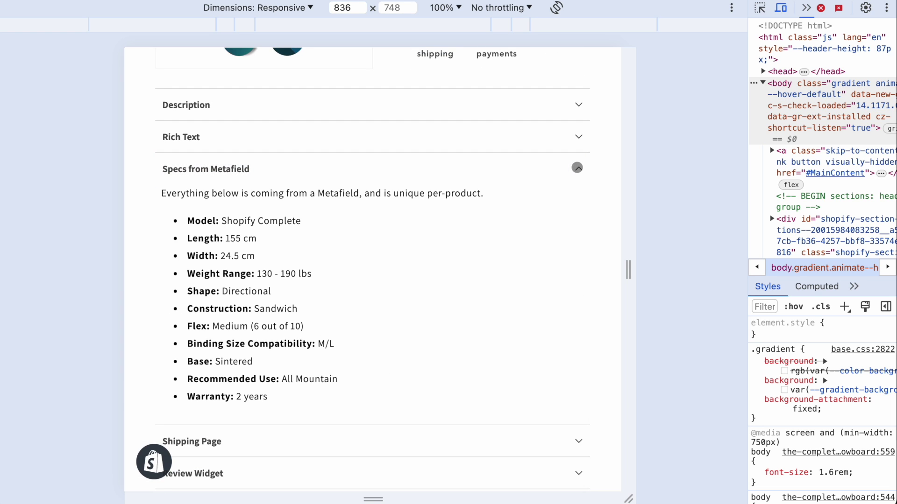
click(577, 168)
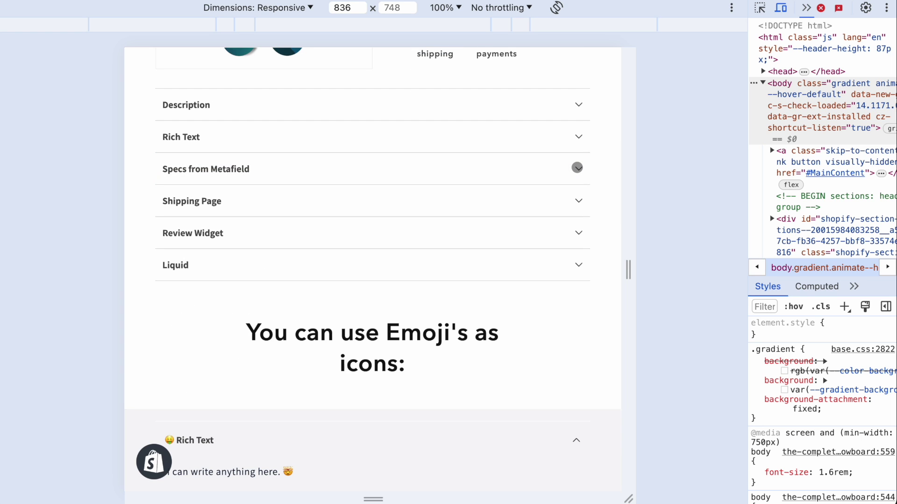
click(534, 201)
scroll(533, 201, down, 2)
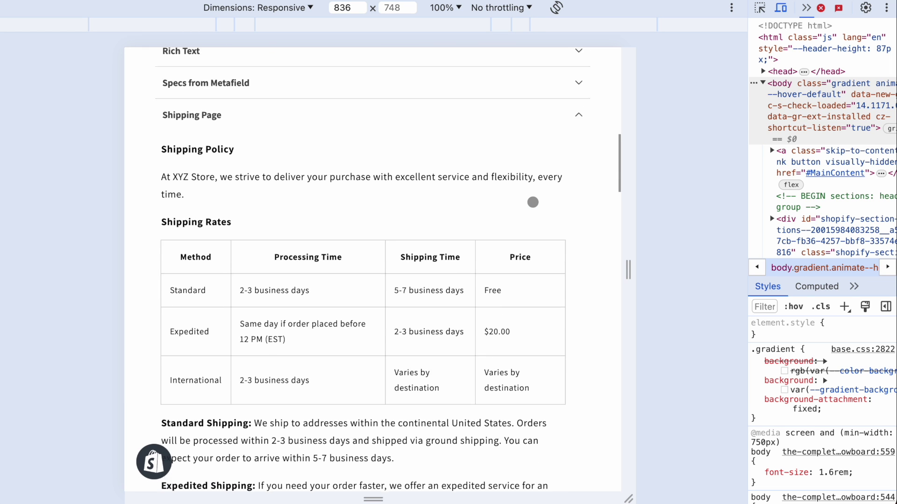
click(577, 139)
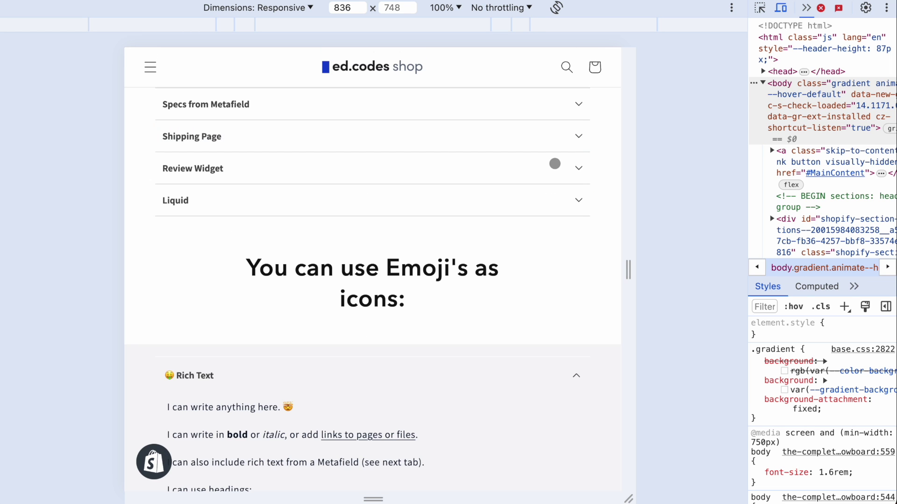
scroll(554, 163, up, 2)
scroll(554, 163, up, 1)
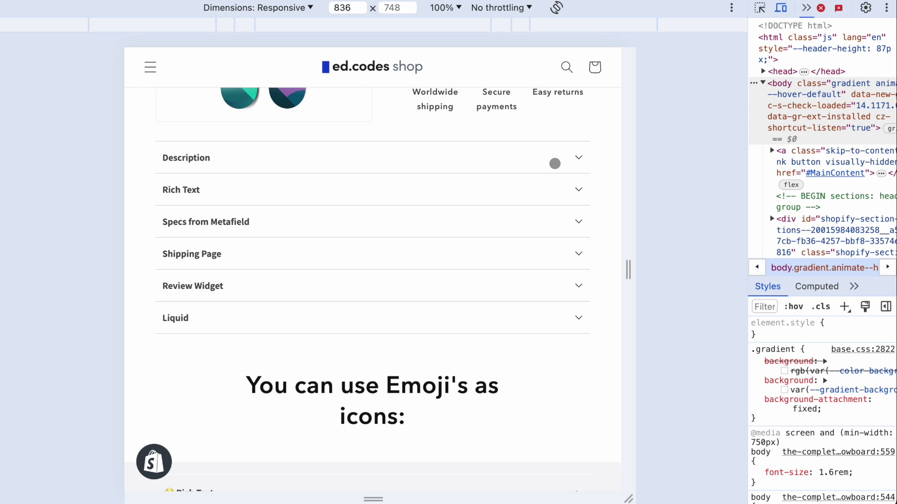
Shrink the responsive viewport from 836 to 576 px wide.
drag(626, 182, 552, 193)
scroll(460, 296, down, 4)
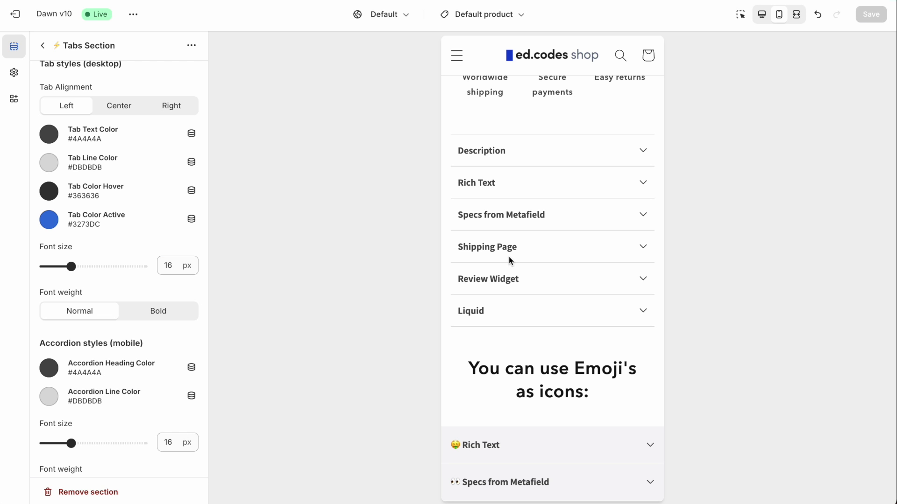
scroll(96, 197, down, 8)
Scroll the Tabs Section settings, toggle Rich Text, then expand the DESCRIPTION accordion in the mobile preview.
scroll(96, 197, down, 8)
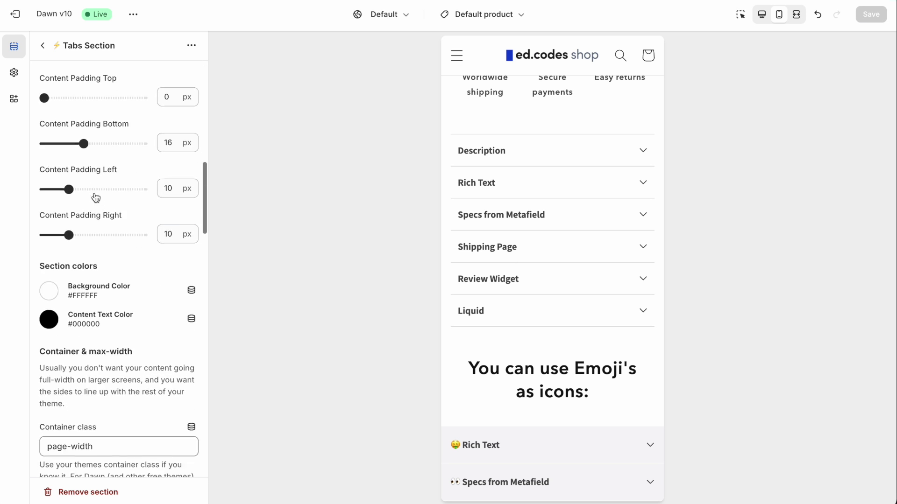
scroll(583, 238, down, 3)
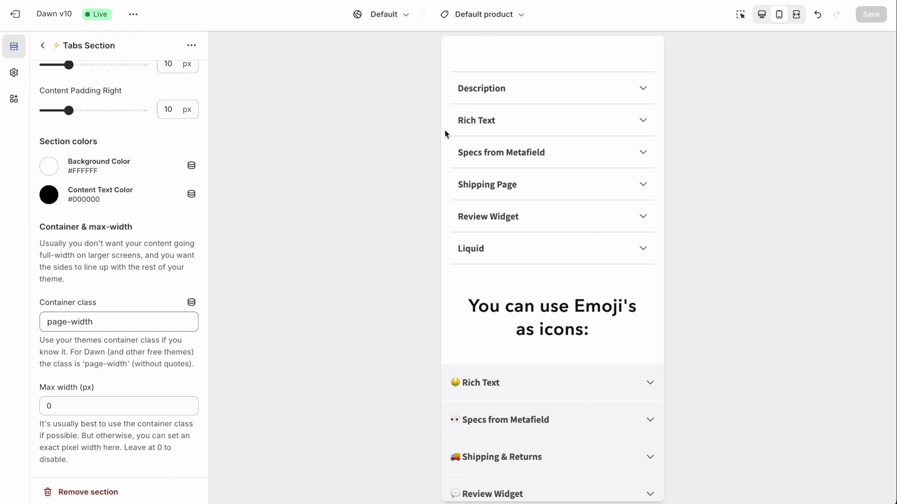
scroll(456, 210, down, 5)
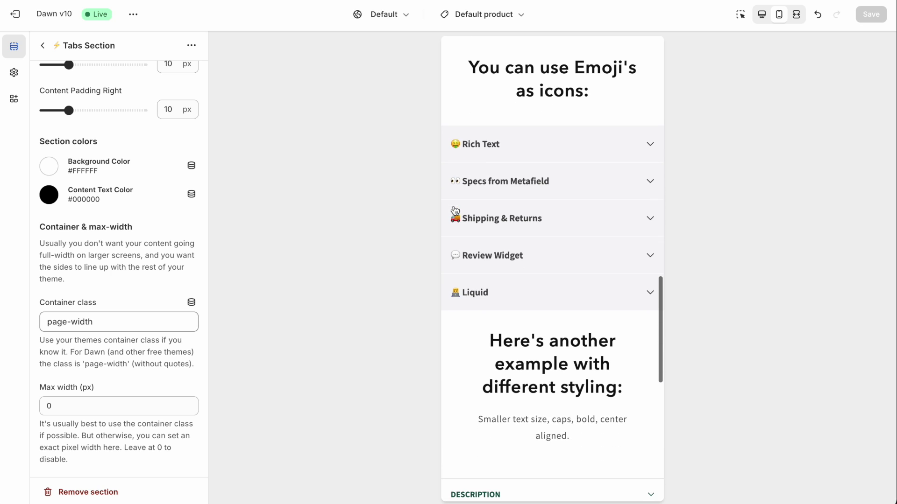
click(609, 154)
click(617, 152)
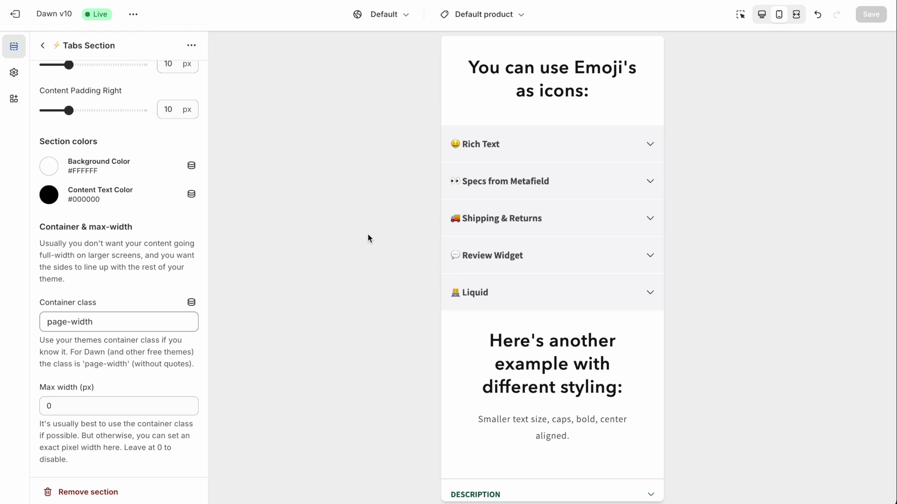
scroll(517, 342, down, 5)
click(571, 238)
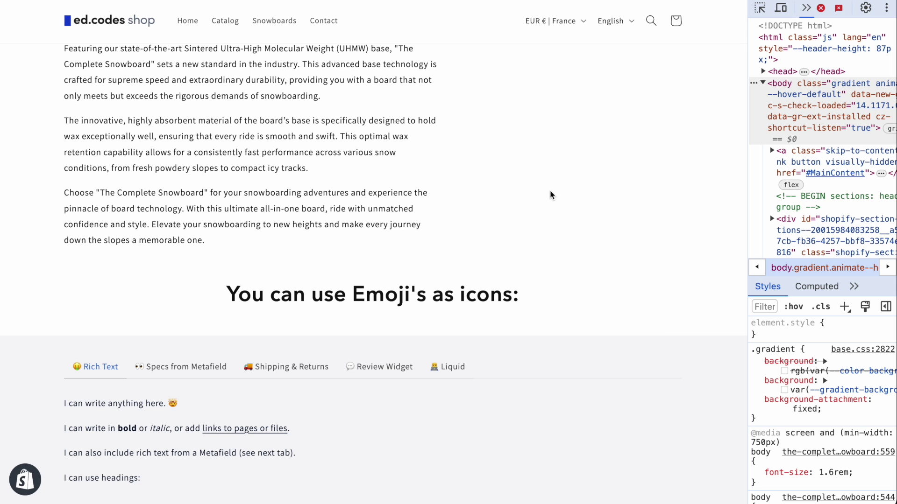
Zoom the storefront out with Ctrl+minus and scroll between the product image and the Description tabs.
scroll(550, 195, up, 3)
key(ctrl+minus)
key(ctrl+minus)
key(ctrl+minus)
key(ctrl+minus)
key(ctrl+minus)
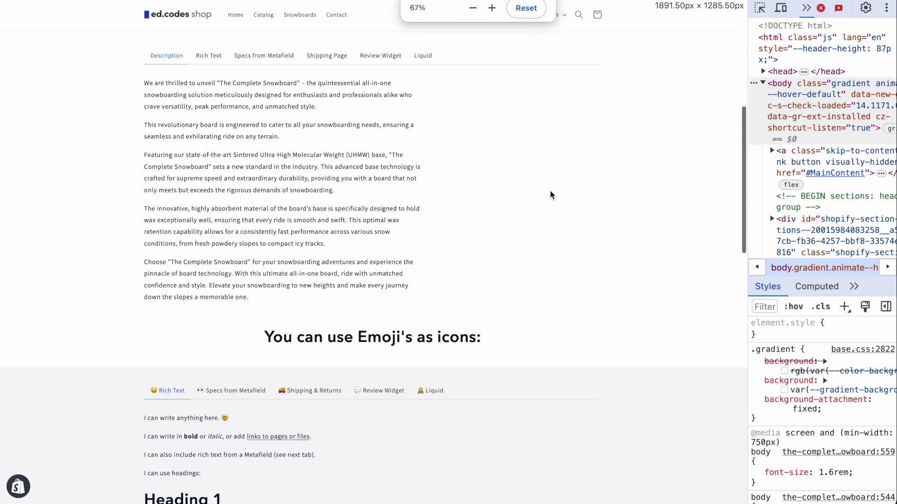
scroll(550, 195, up, 5)
scroll(198, 166, down, 2)
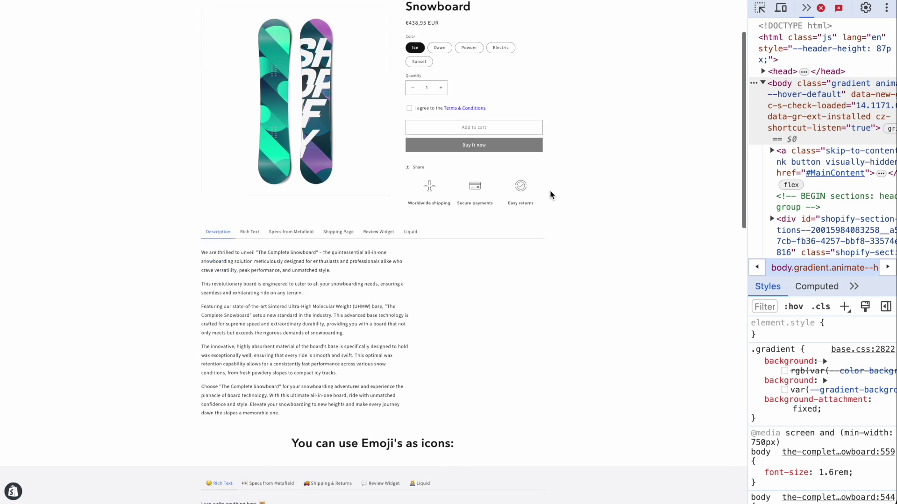
scroll(199, 201, up, 4)
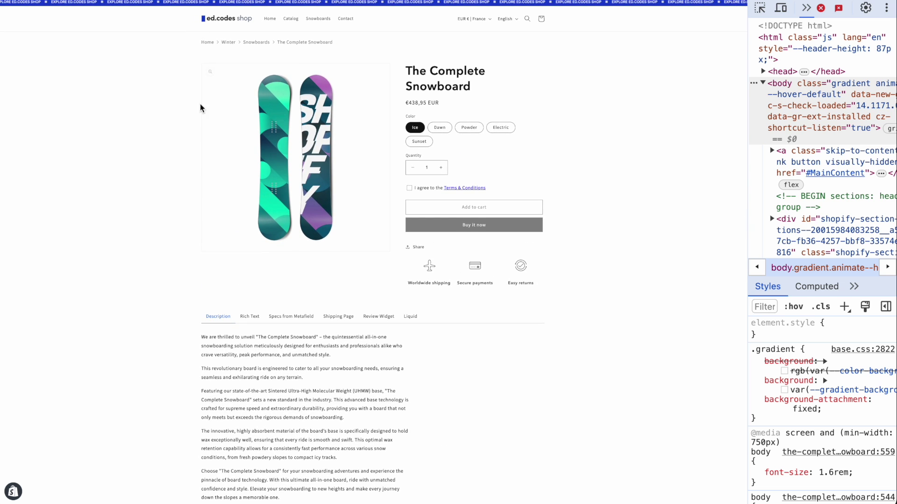
scroll(200, 132, down, 5)
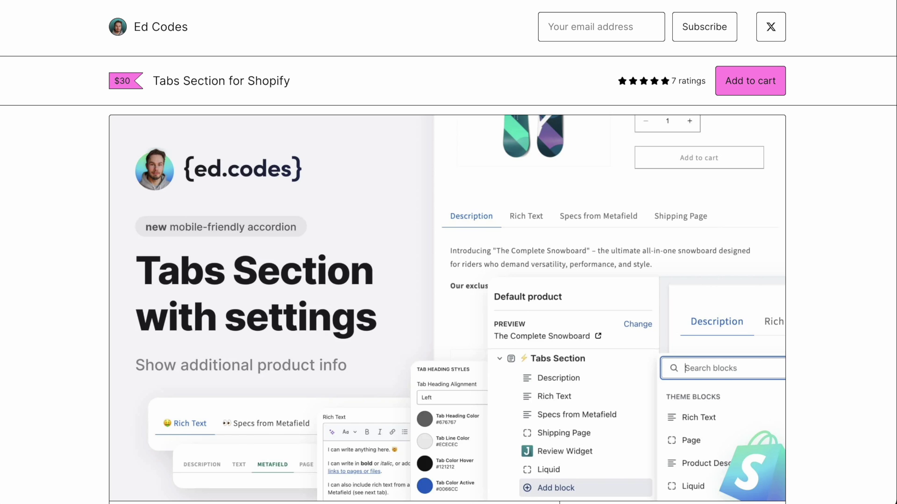
scroll(24, 209, down, 6)
scroll(24, 213, down, 3)
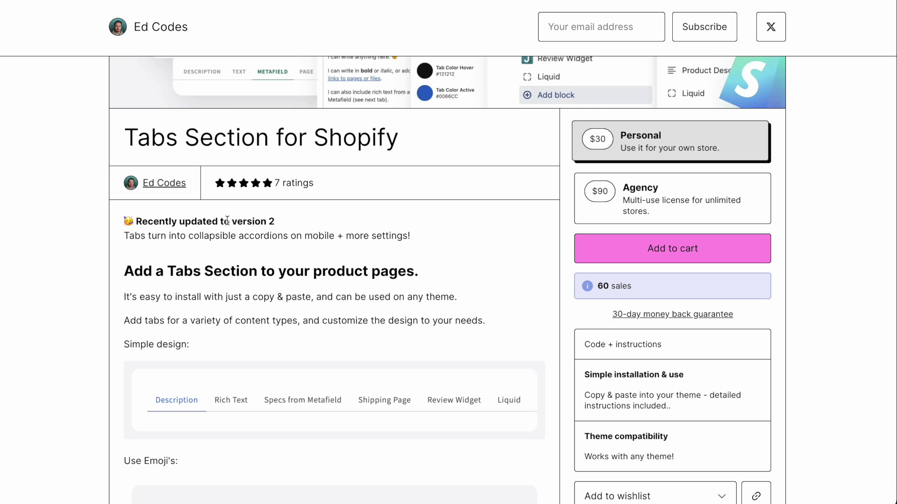
drag(226, 220, 275, 222)
click(333, 230)
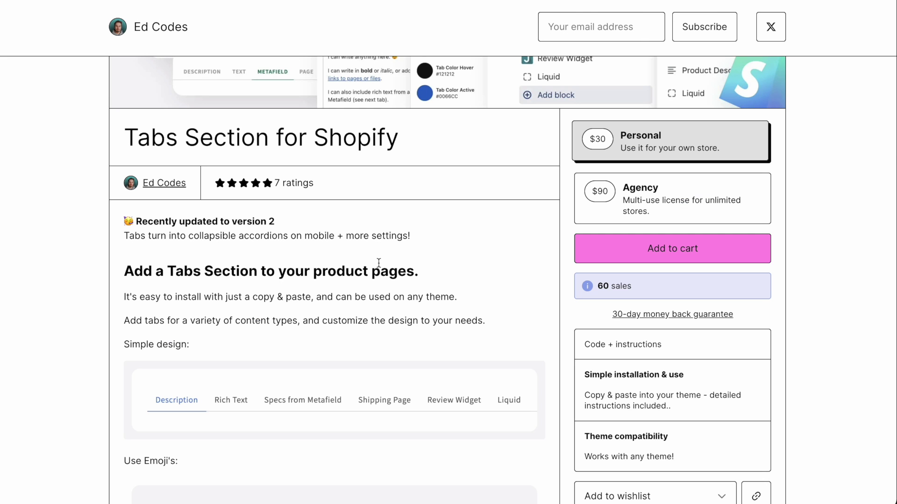
scroll(378, 263, up, 3)
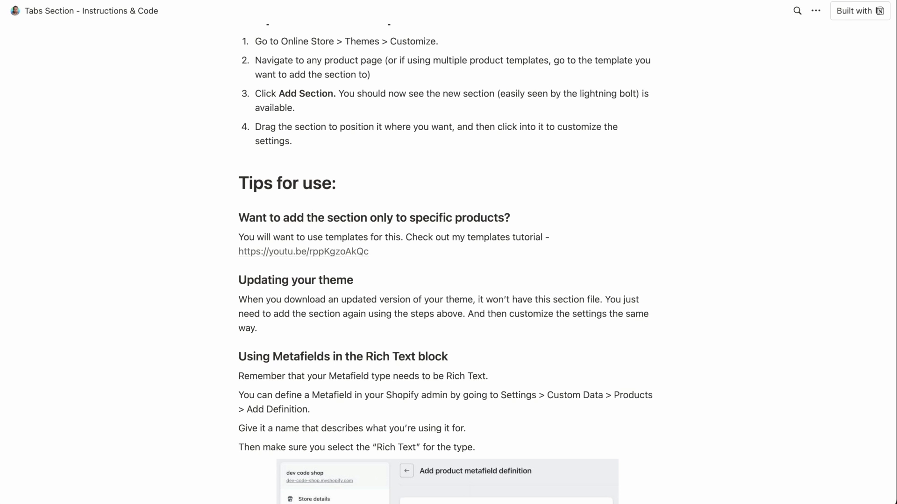
Expand the "The Code:" toggle, copy the Tabs Section code block, then collapse the toggle.
scroll(702, 169, up, 15)
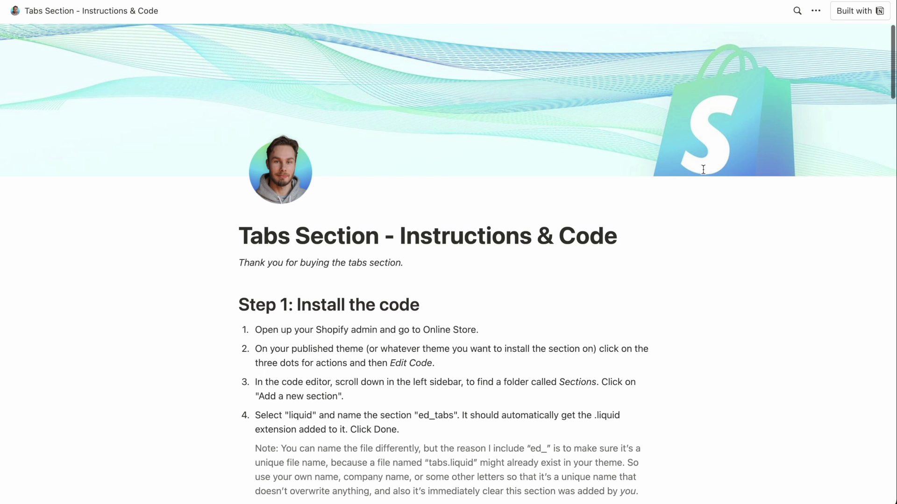
scroll(703, 170, down, 4)
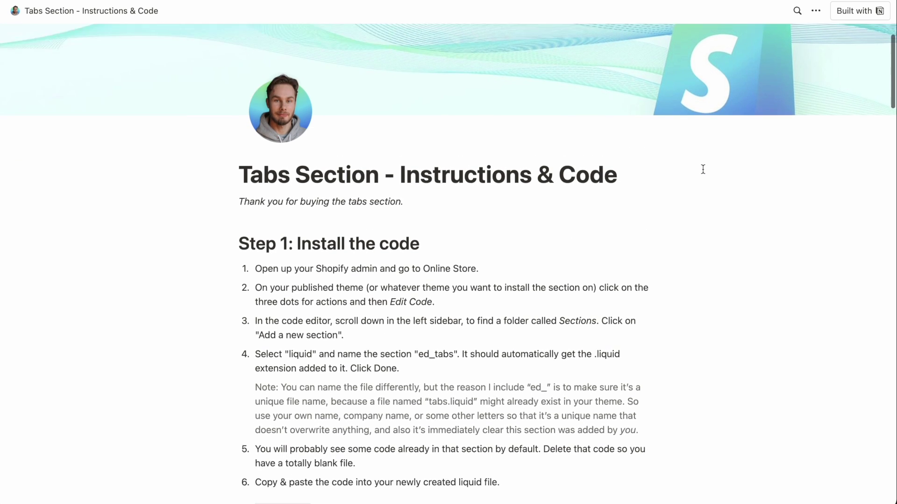
scroll(475, 236, down, 3)
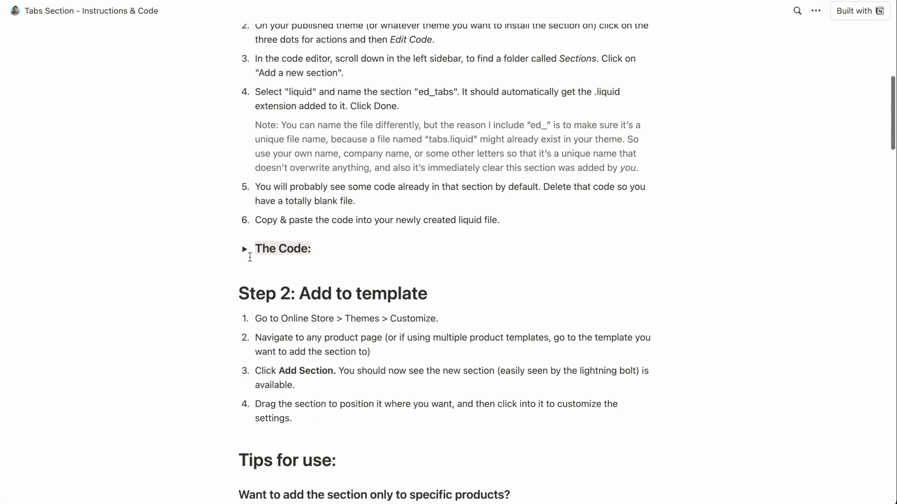
click(245, 249)
scroll(640, 271, down, 2)
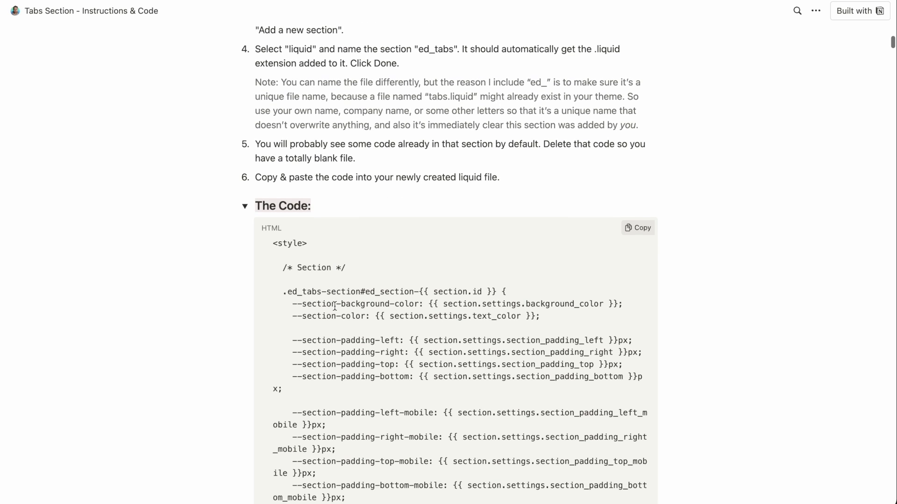
click(645, 205)
scroll(559, 320, down, 15)
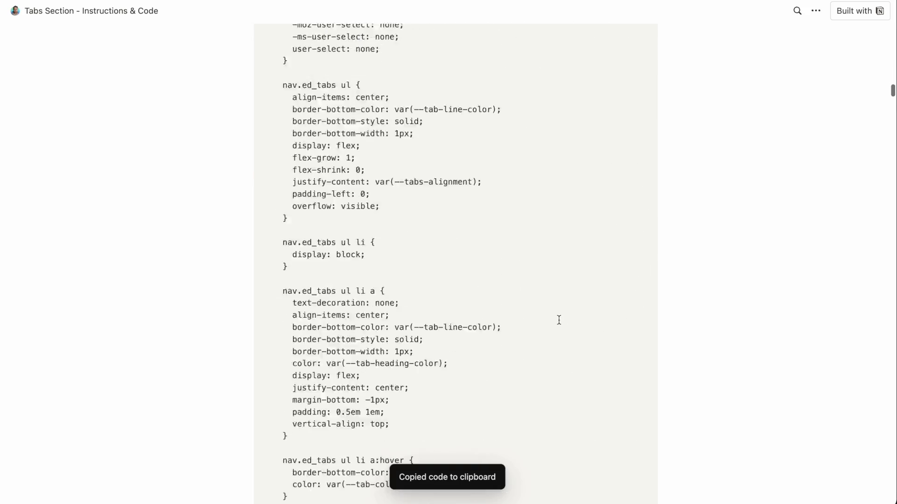
scroll(559, 320, up, 8)
scroll(559, 319, up, 10)
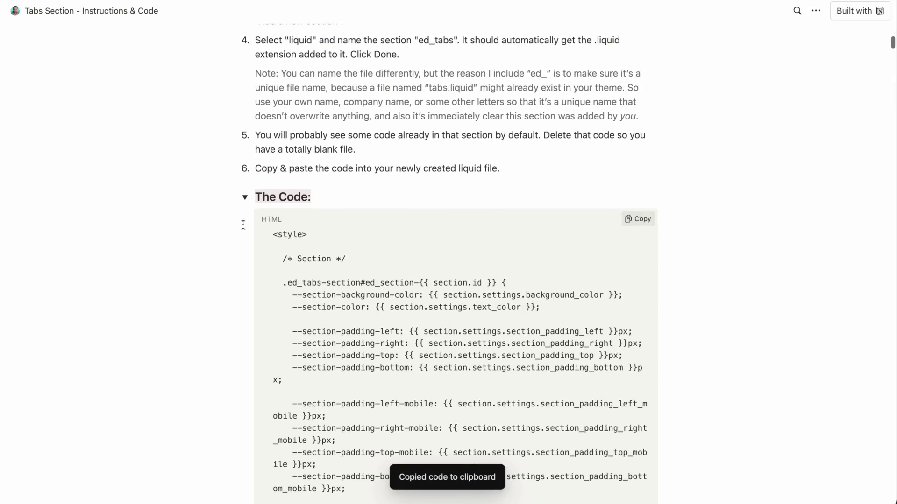
click(244, 198)
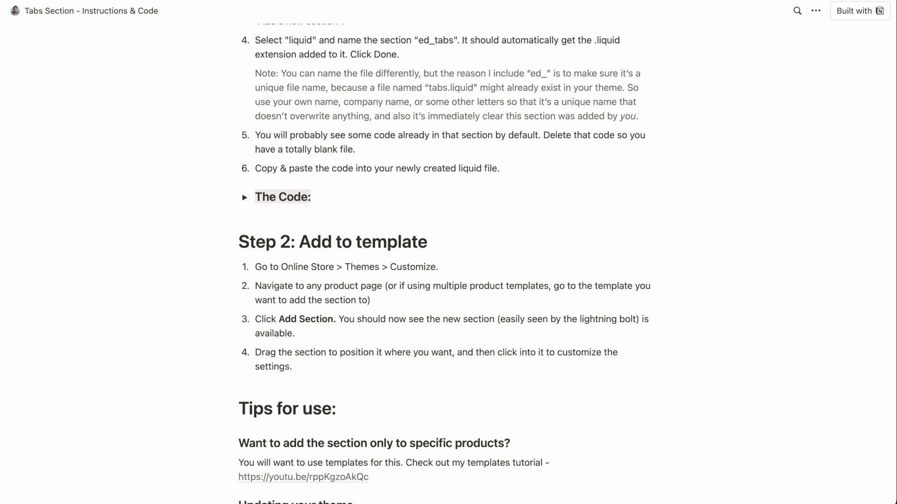
Open the Dawn 12 theme's code editor from the Shopify Themes page.
click(219, 1)
scroll(220, 152, down, 1)
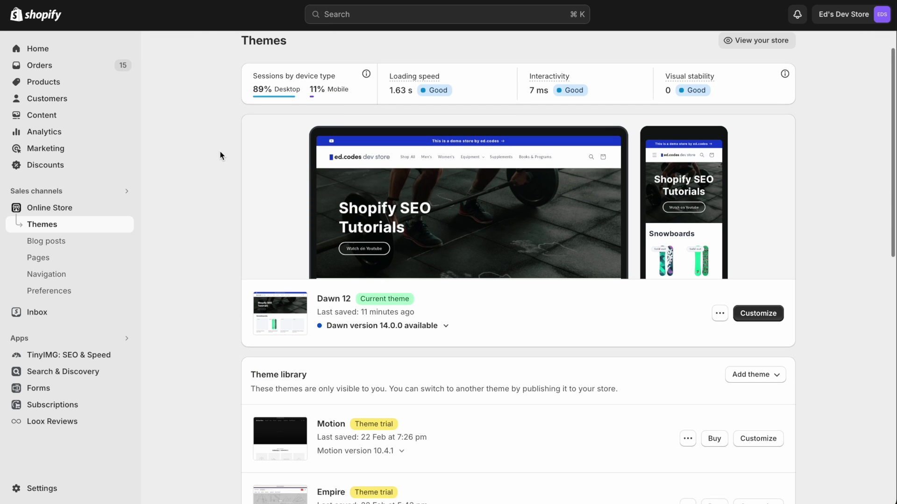
scroll(702, 312, down, 2)
click(720, 253)
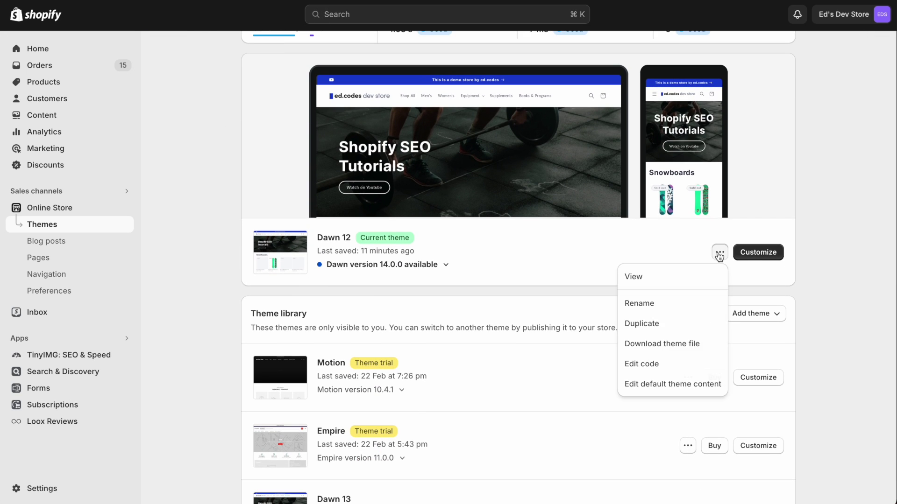
click(668, 365)
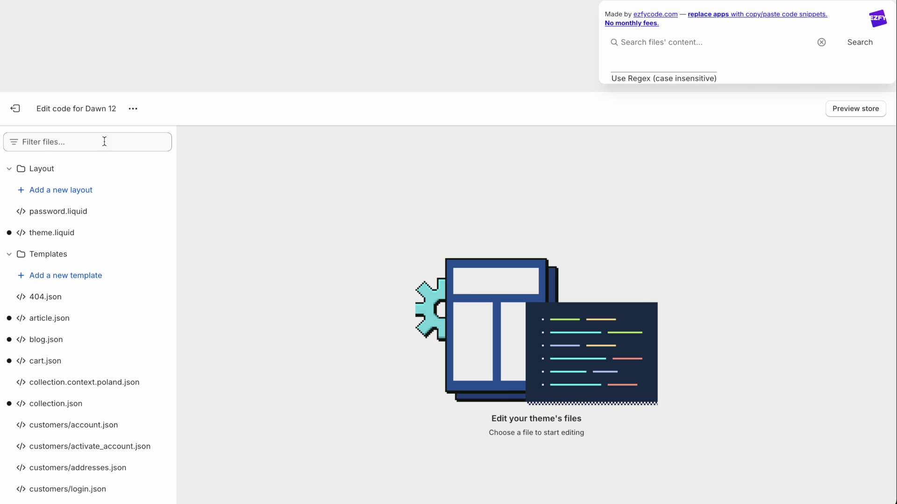
Collapse the Layout and Templates folders and expand Sections to list its files.
scroll(152, 169, down, 2)
scroll(184, 168, up, 1)
scroll(278, 208, down, 3)
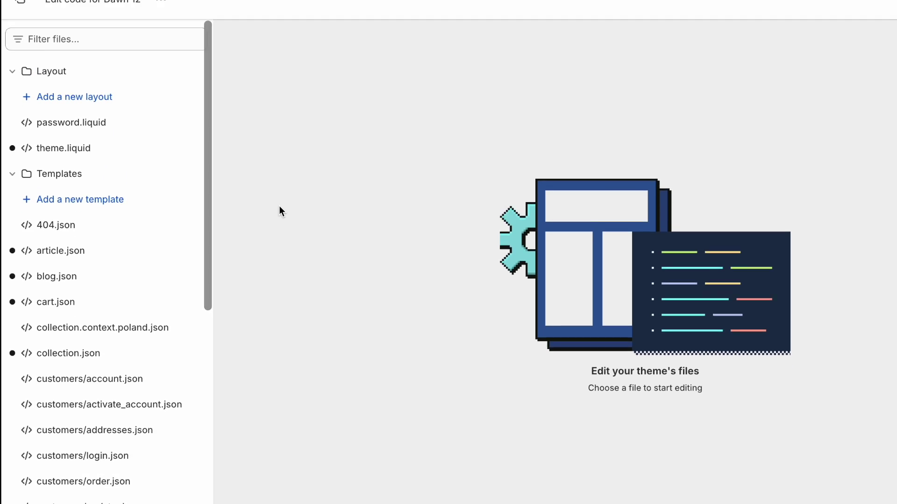
click(13, 55)
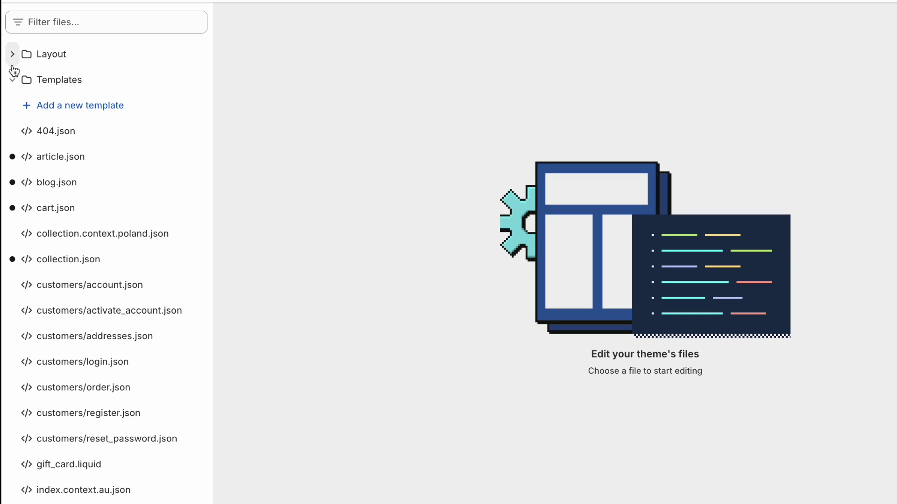
click(13, 80)
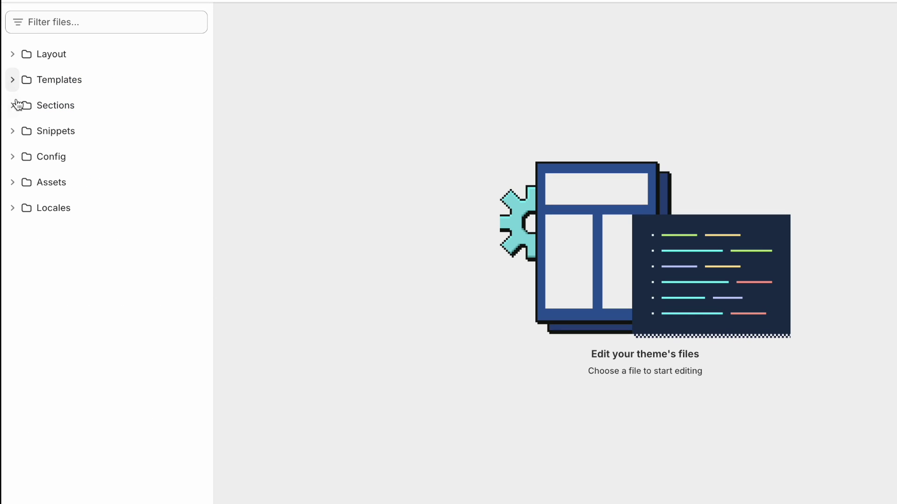
click(13, 106)
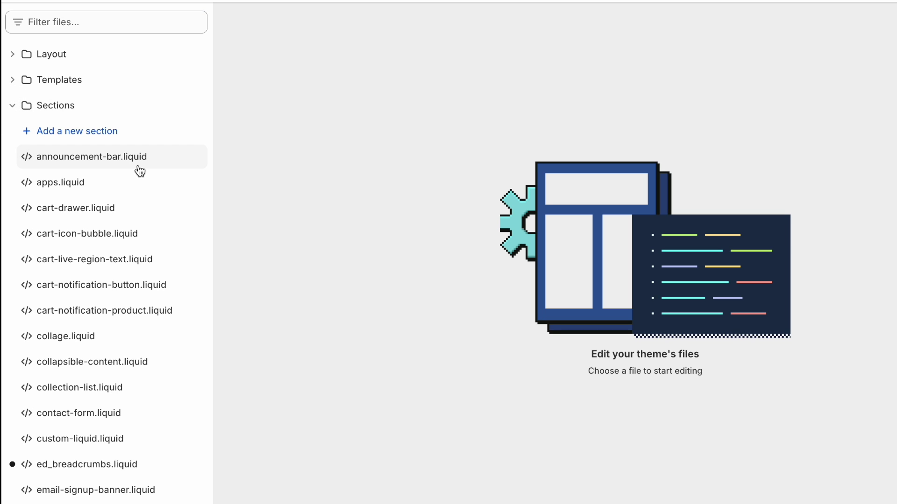
scroll(90, 480, down, 1)
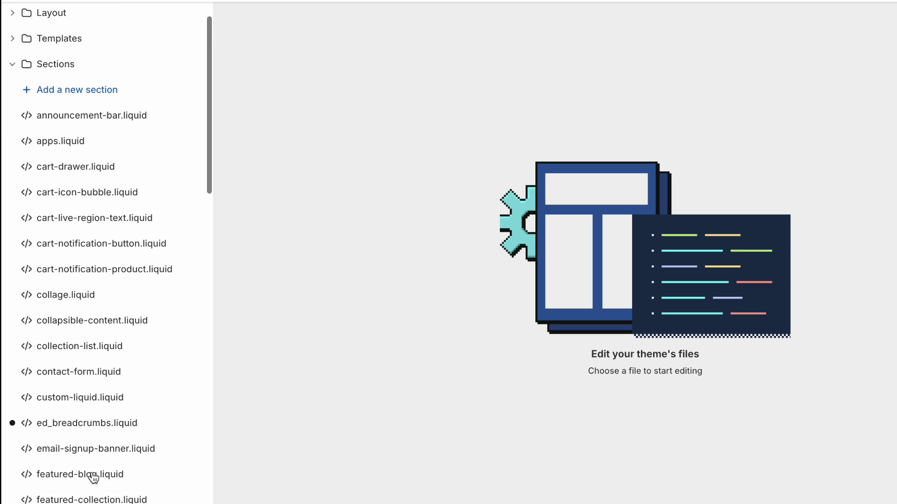
scroll(88, 465, up, 1)
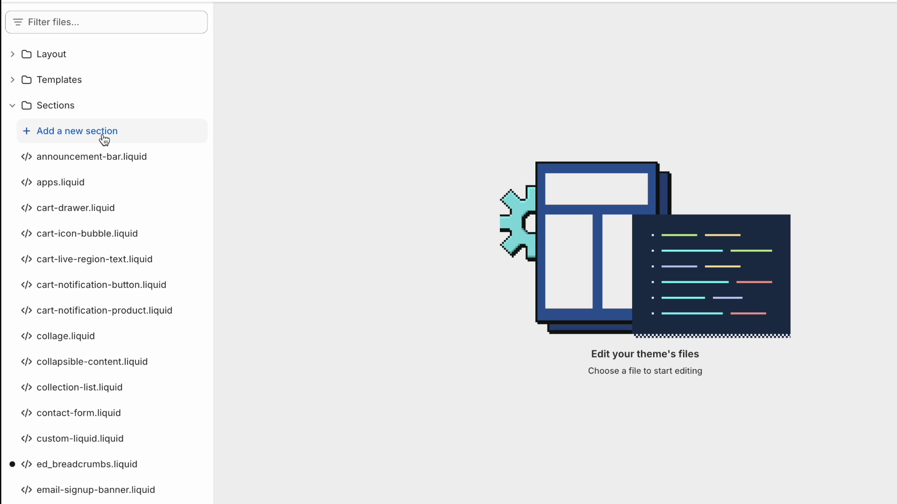
Start a new section file named 'ed_tab', then cancel it.
click(76, 136)
click(392, 302)
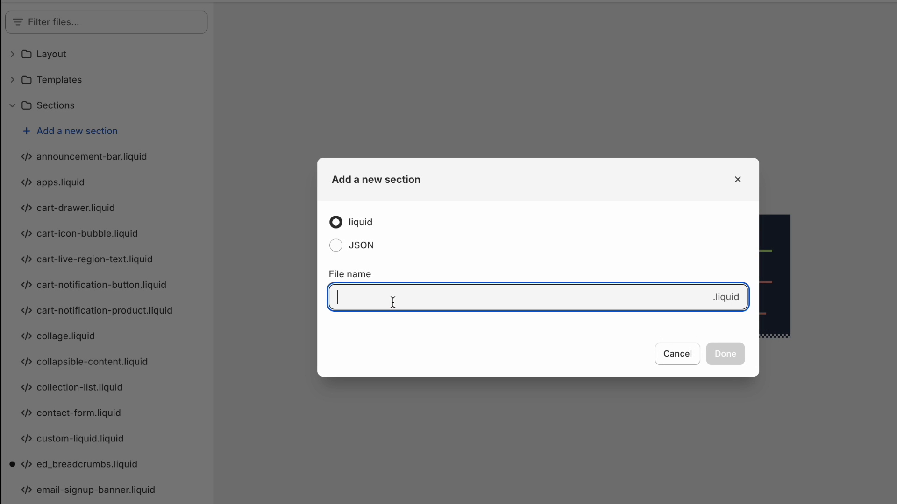
text(ed_tabs)
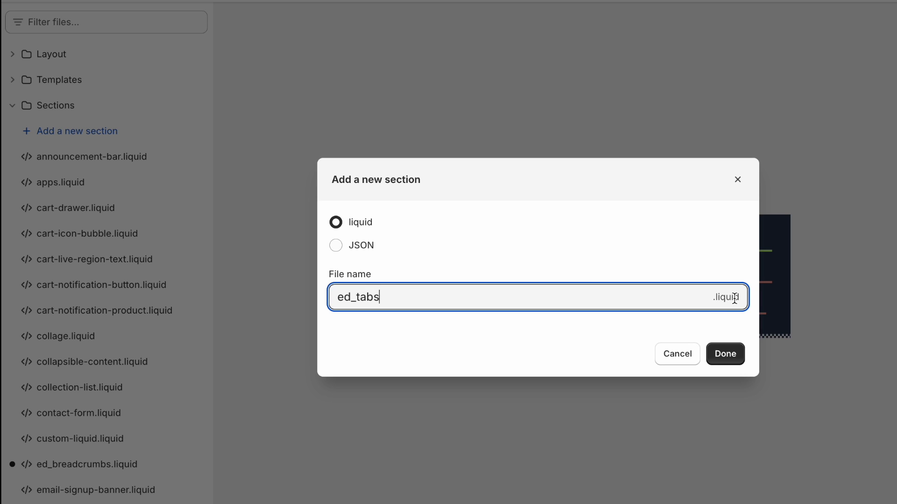
key(shift+Home)
click(676, 354)
scroll(106, 260, down, 10)
scroll(107, 261, up, 8)
scroll(107, 263, up, 1)
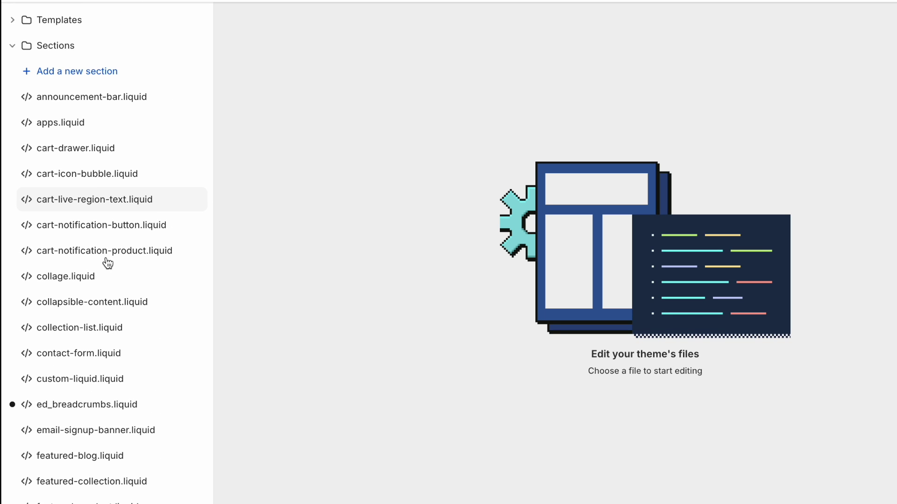
scroll(107, 262, down, 7)
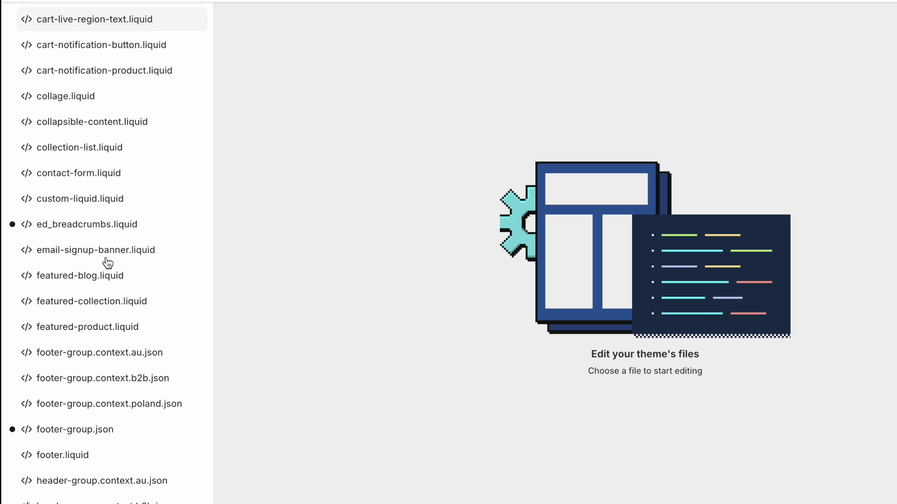
scroll(108, 263, down, 2)
scroll(86, 179, up, 4)
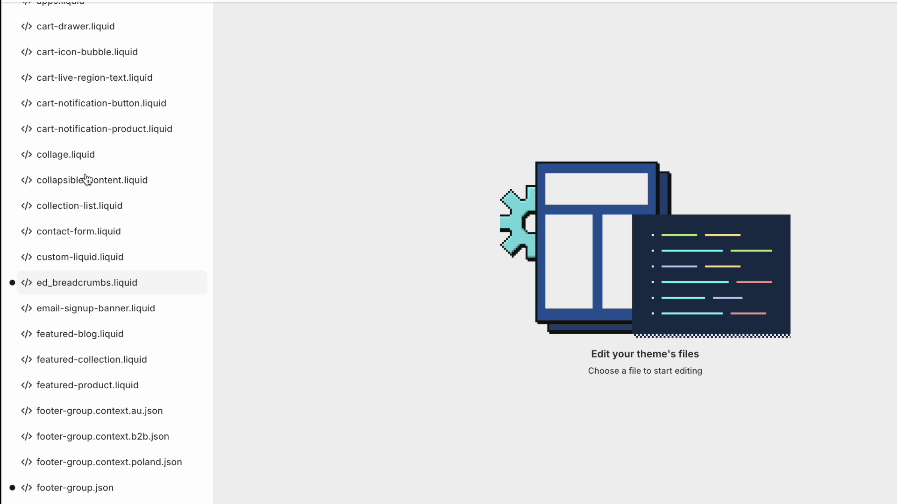
scroll(86, 179, up, 4)
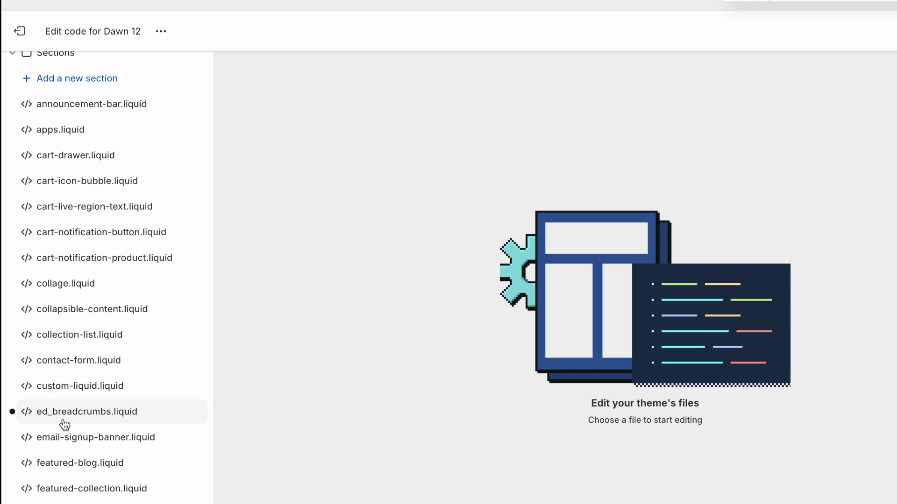
scroll(86, 179, up, 4)
Create the new Liquid section file named 'ed_tabs'.
click(85, 176)
click(434, 300)
text(ed_tabs)
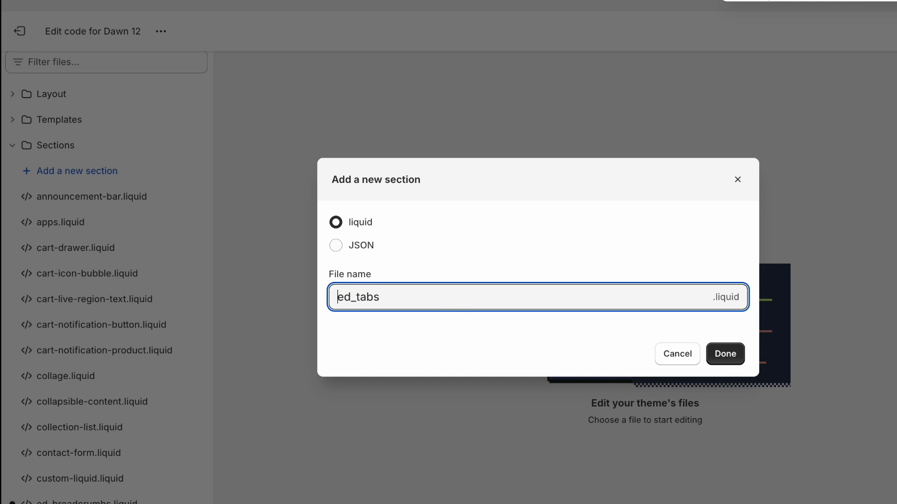
key(shift+Right)
key(shift+Right)
text(adidas)
key(shift+Home)
key(BackSpace)
text(ed)
click(730, 355)
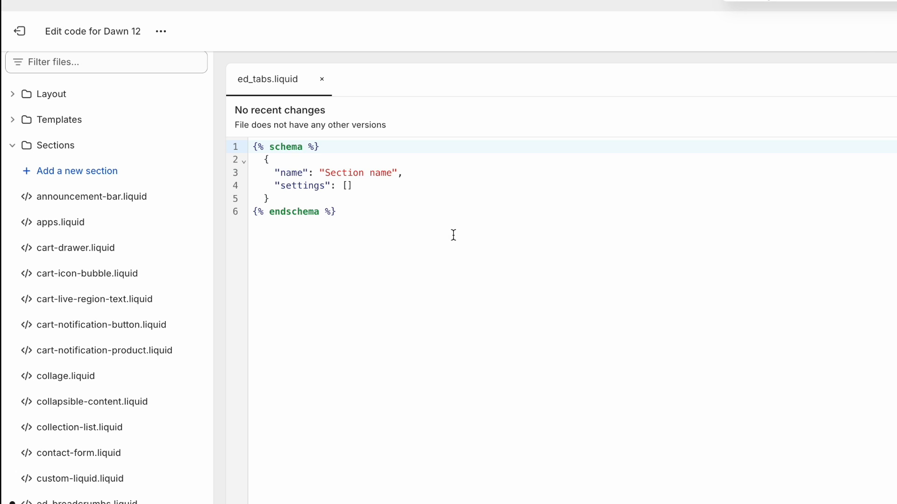
Delete all the default code in ed_tabs.liquid, leaving the file blank.
click(452, 234)
key(ctrl+a)
key(BackSpace)
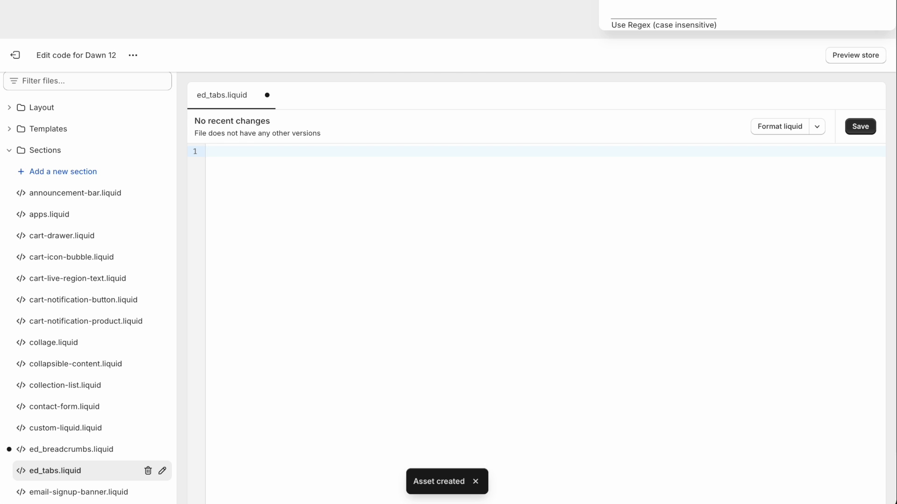
Paste the Tabs Section code copied from Notion into ed_tabs.liquid and save it.
key(ctrl+Tab)
click(244, 197)
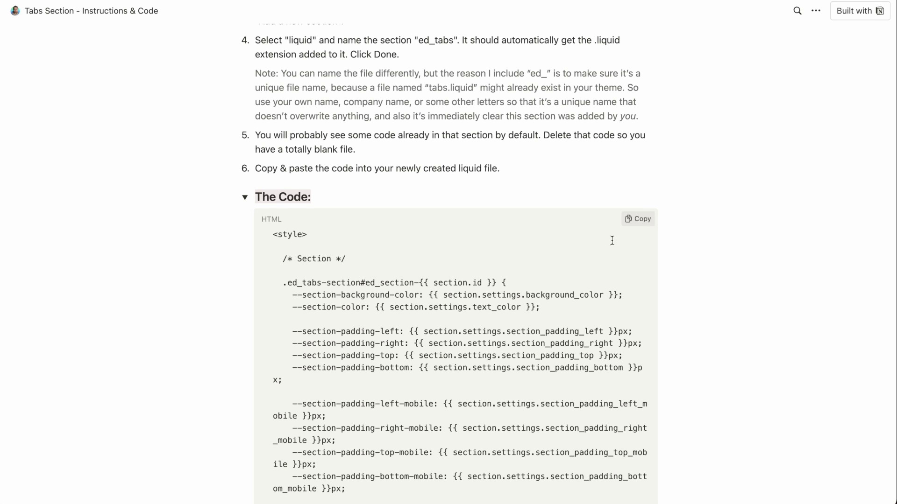
click(637, 218)
key(ctrl+Tab)
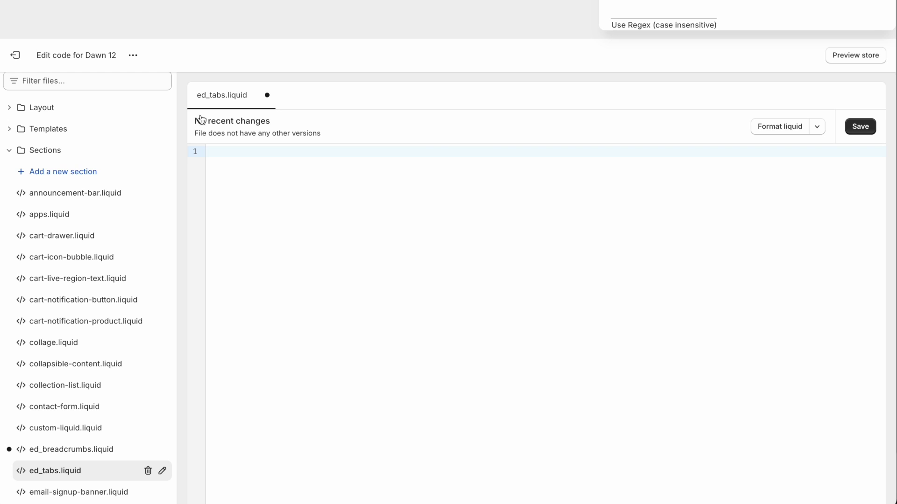
key(ctrl+v)
scroll(389, 205, up, 15)
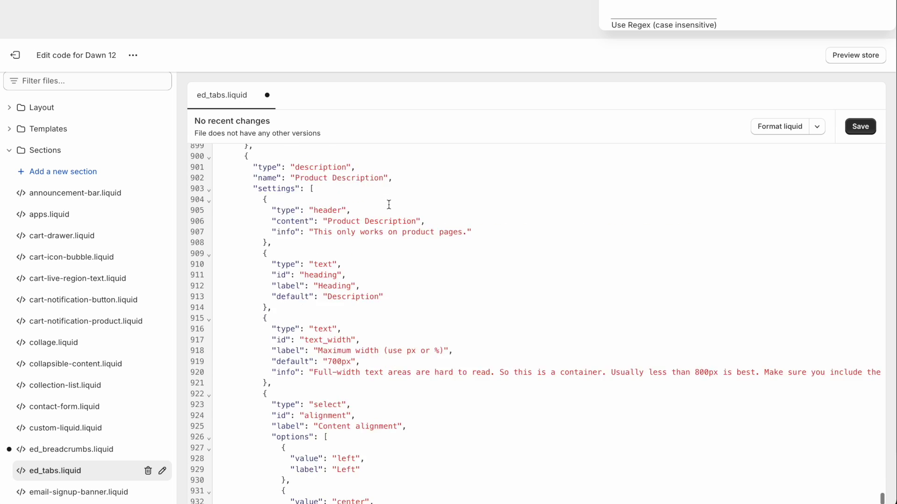
click(861, 127)
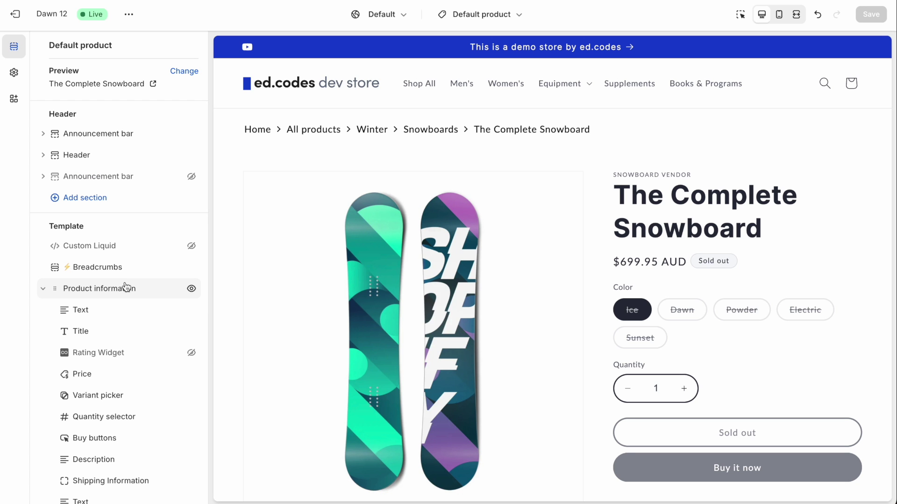
Add the Tabs Section to the Default product template and drag it higher in the section list.
scroll(124, 287, down, 10)
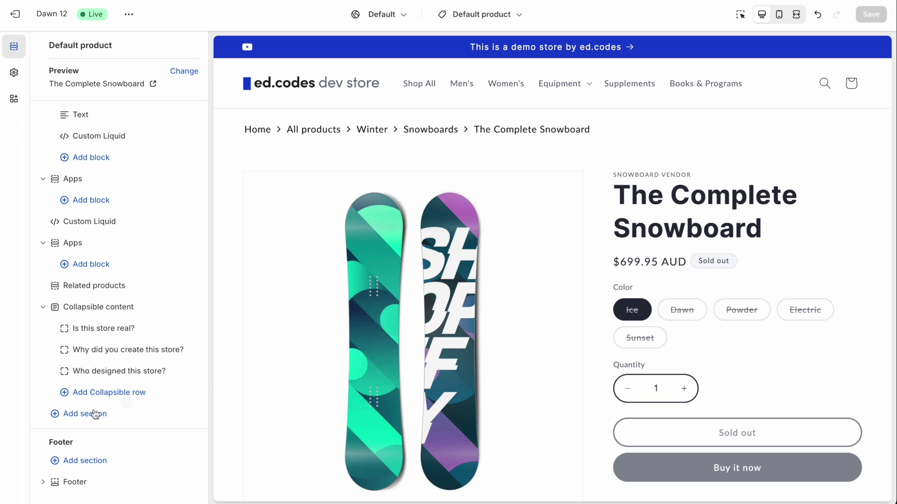
click(89, 415)
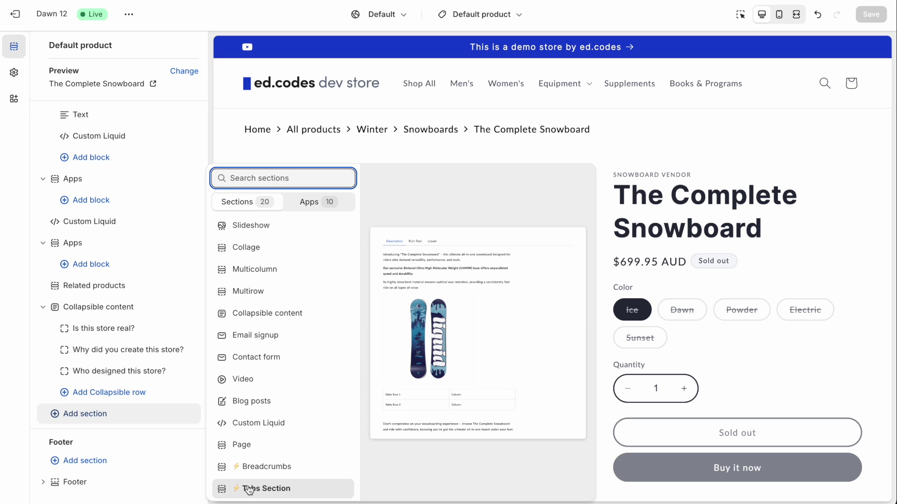
click(303, 489)
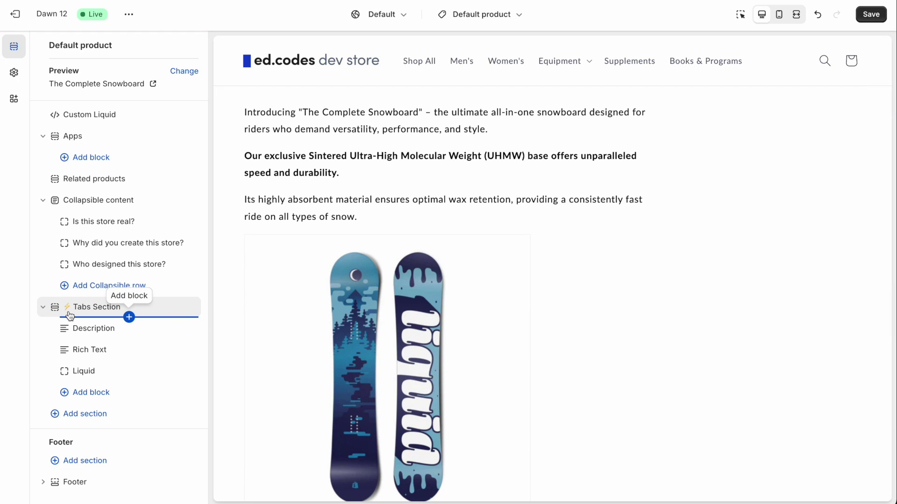
scroll(71, 199, up, 10)
scroll(68, 196, down, 10)
scroll(67, 224, up, 10)
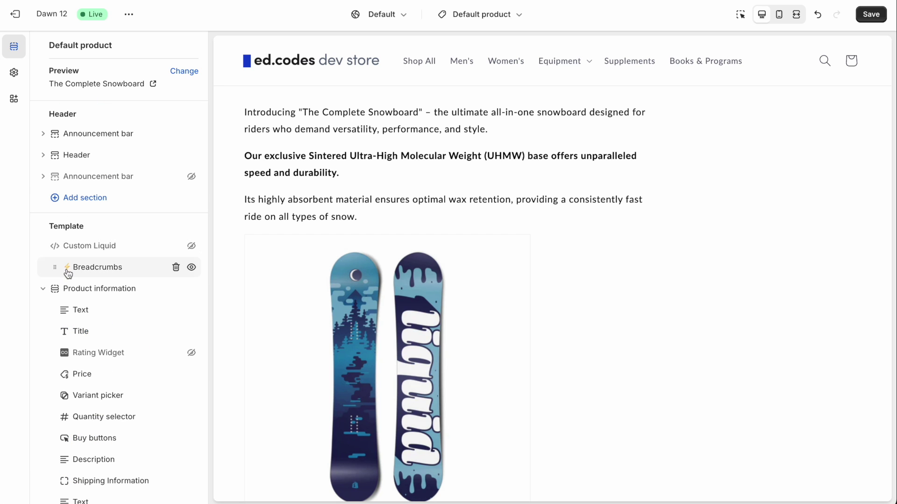
scroll(110, 274, down, 10)
drag(50, 305, 74, 240)
Check the Tabs Section's available blocks and settings without changing anything.
click(92, 326)
key(Escape)
click(115, 239)
key(Escape)
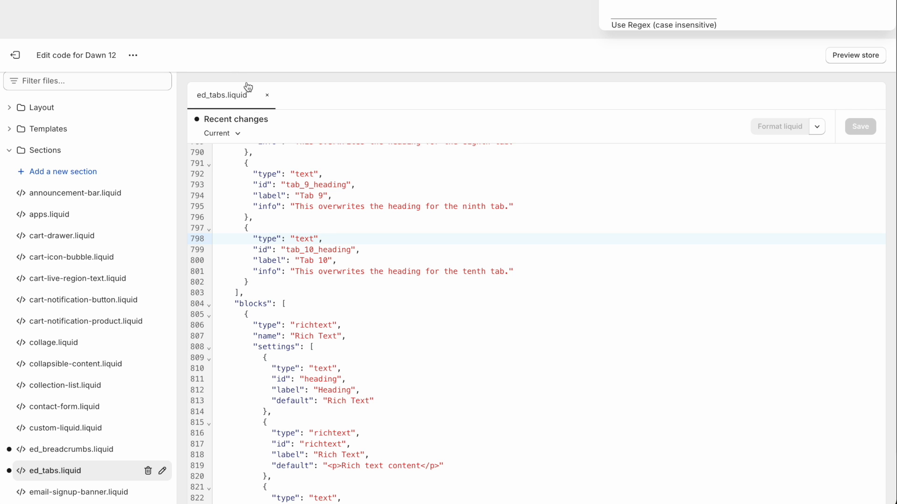
scroll(115, 361, down, 1)
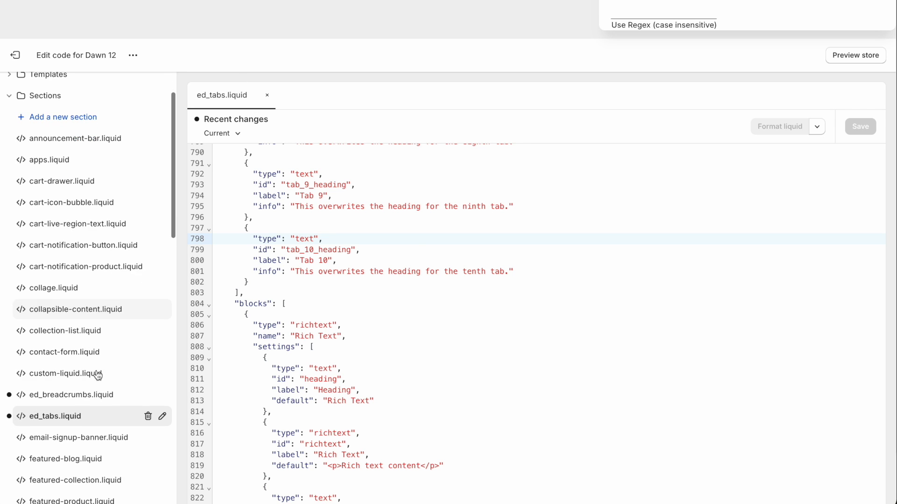
click(65, 116)
click(321, 276)
text(ed_tabs)
click(571, 320)
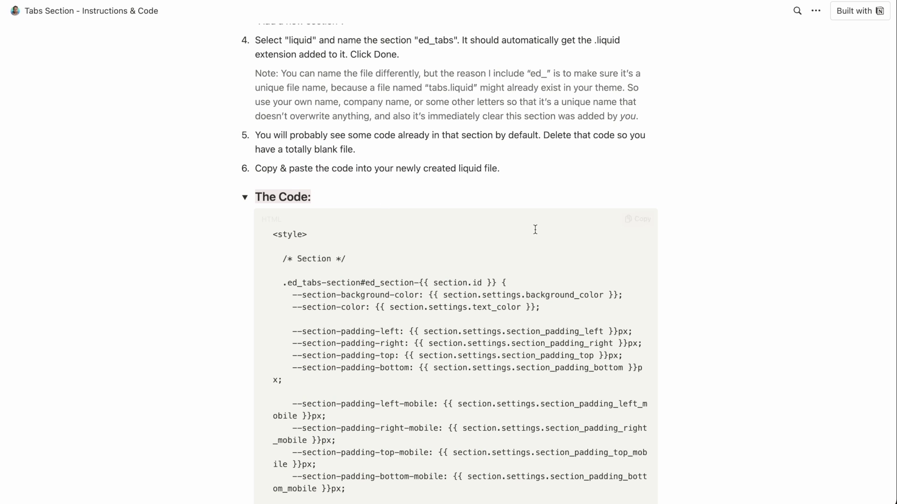
mouse_move(408, 230)
click(641, 218)
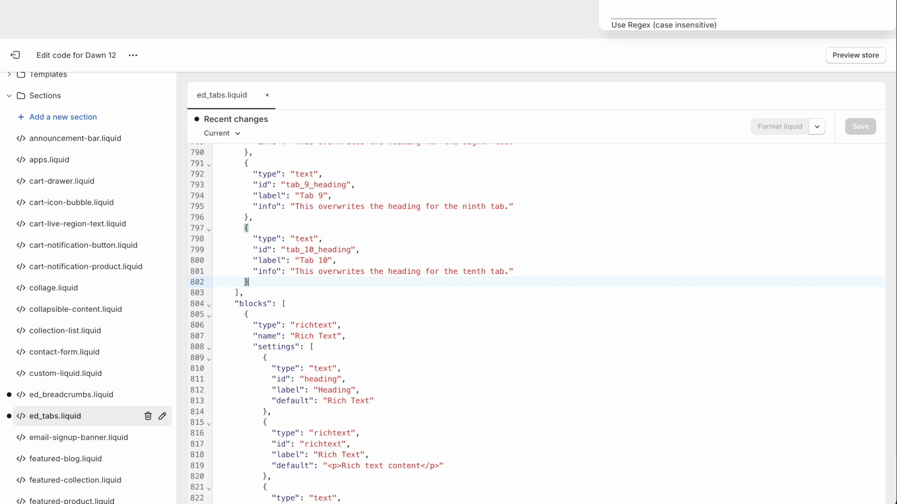
click(433, 304)
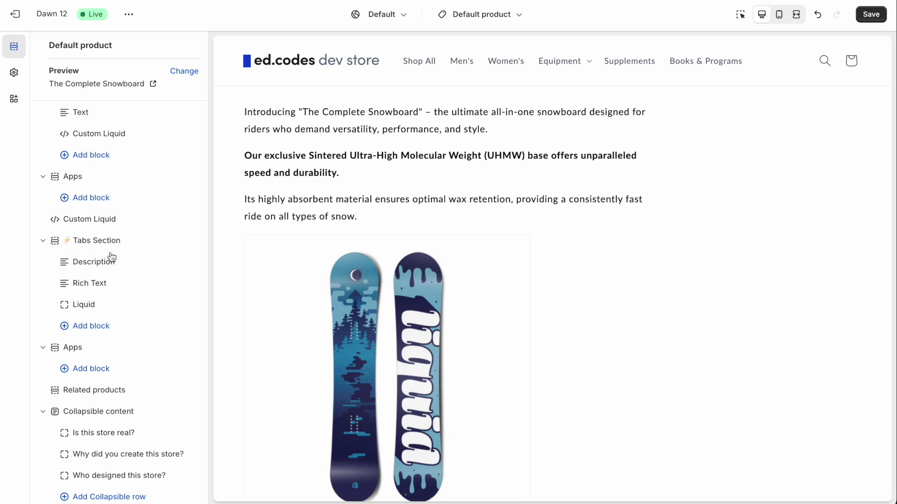
click(108, 240)
scroll(107, 241, down, 7)
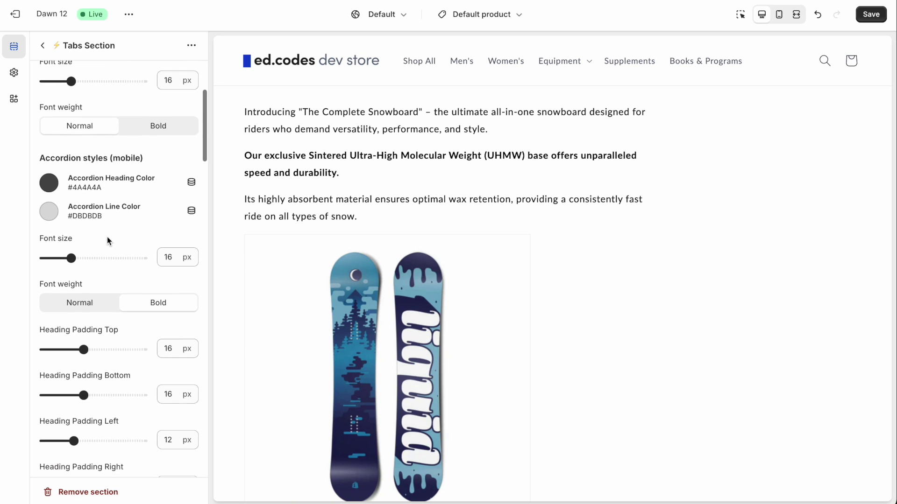
scroll(108, 240, down, 3)
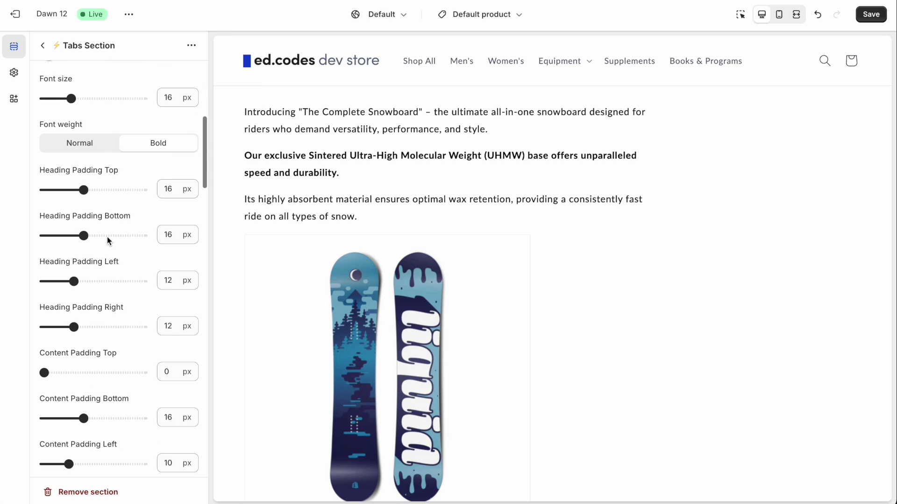
scroll(84, 248, down, 13)
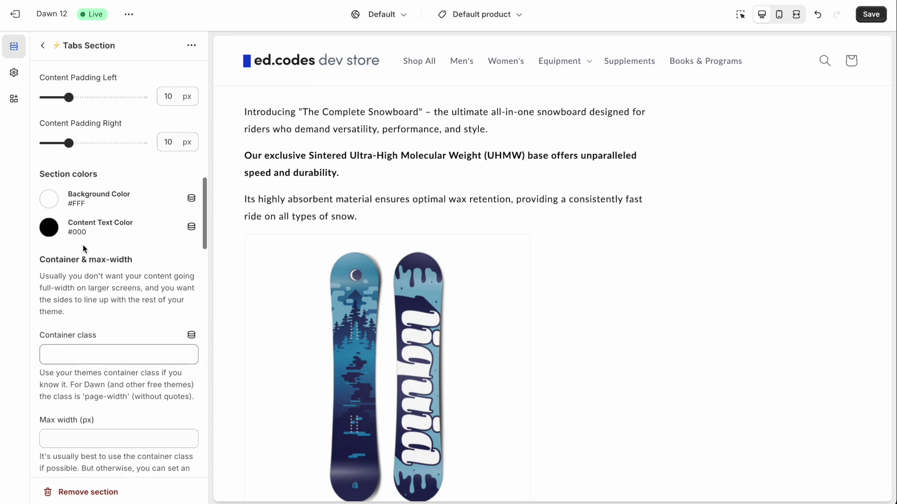
scroll(84, 248, up, 8)
scroll(83, 247, up, 1)
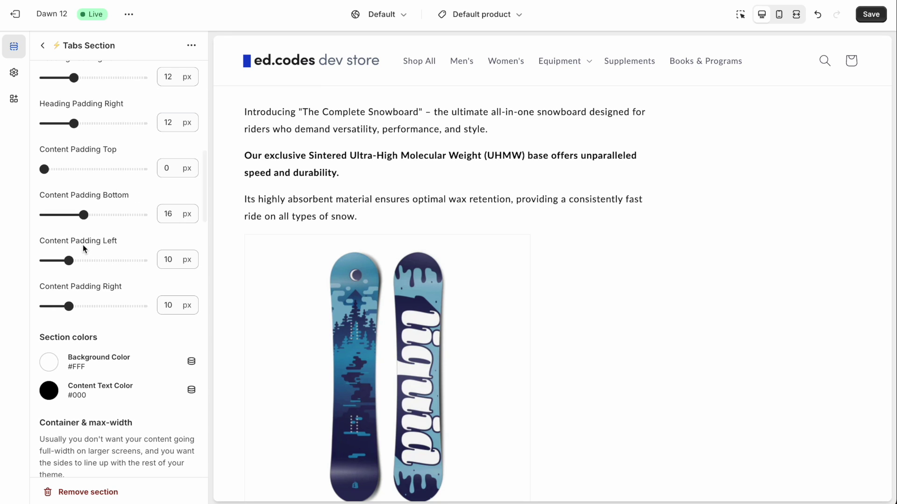
key(Escape)
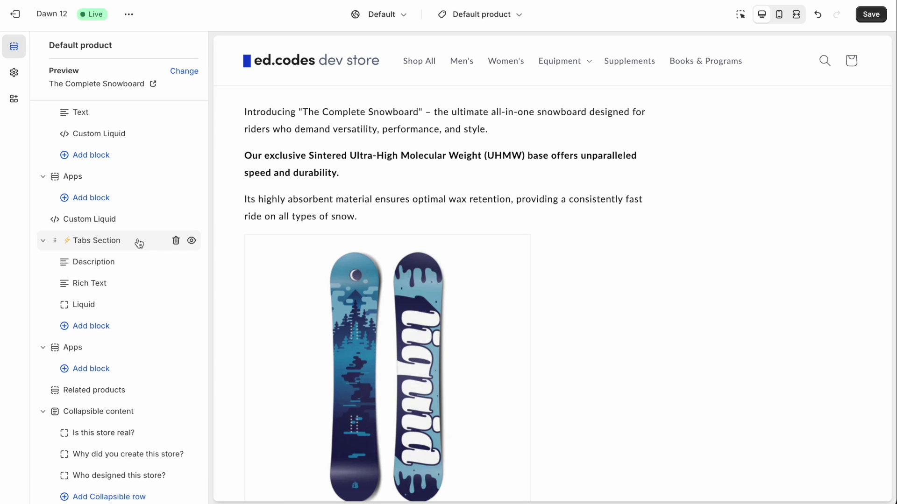
click(56, 242)
drag(56, 241, 75, 240)
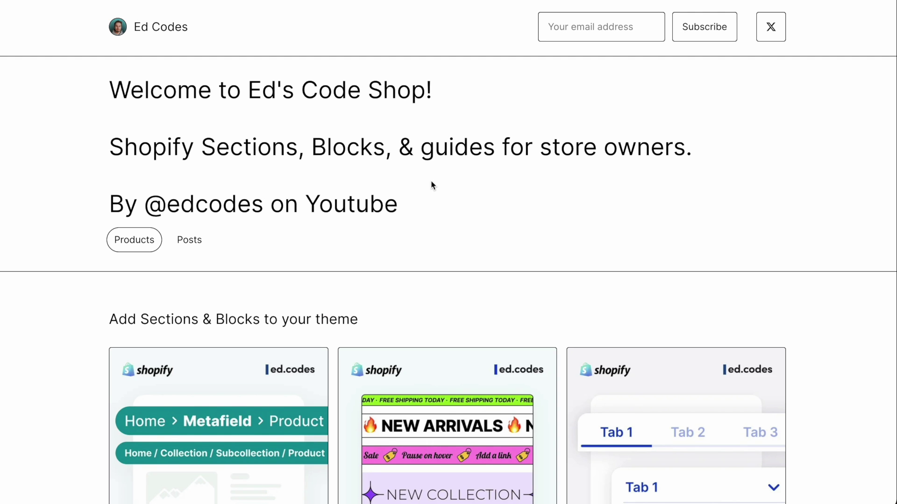
scroll(430, 182, down, 3)
scroll(840, 252, down, 3)
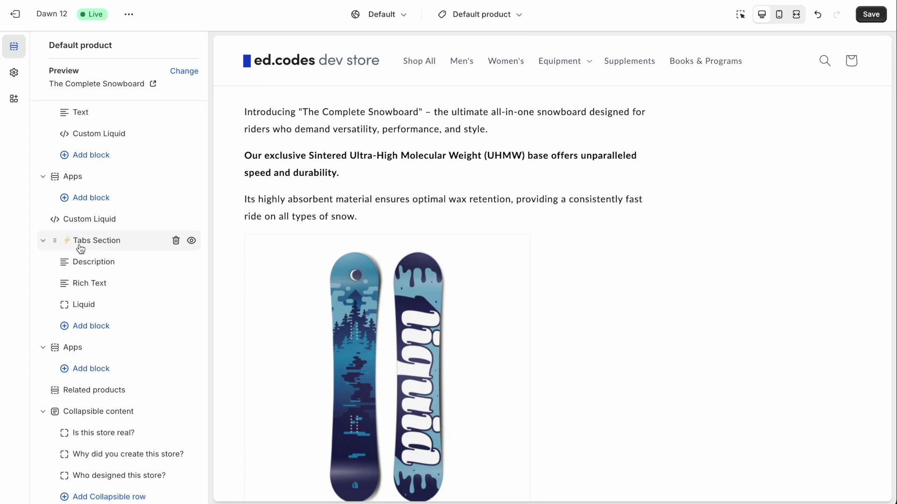
click(120, 242)
scroll(116, 240, down, 9)
scroll(141, 225, up, 10)
click(39, 45)
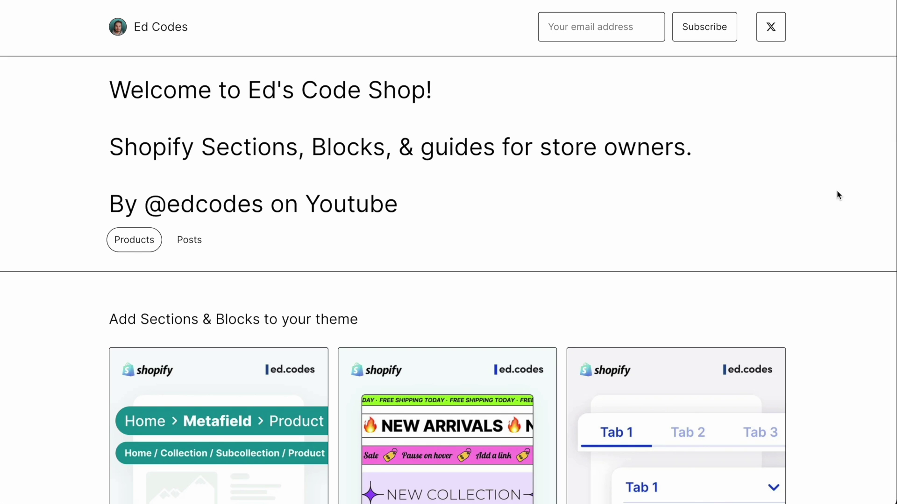
Scroll Ed's Code Shop to the product cards, including Tabs Section for Shopify at $30.
scroll(836, 189, down, 3)
scroll(836, 189, down, 3)
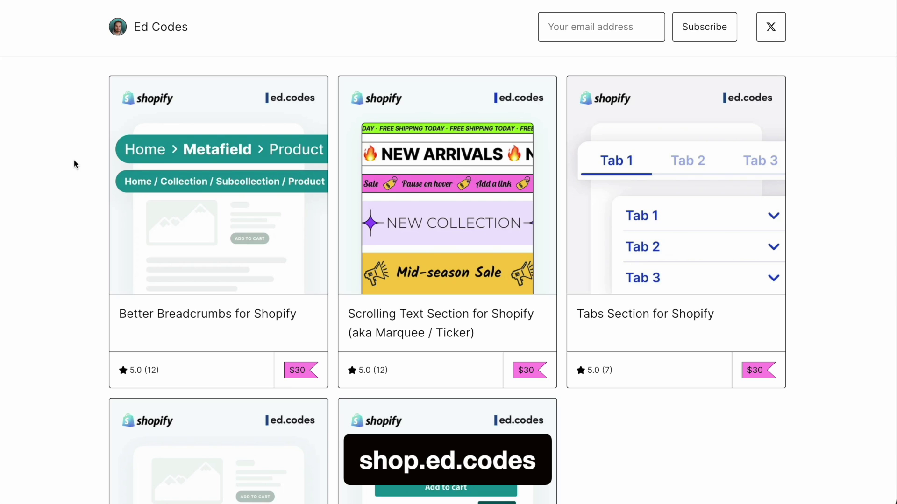
scroll(74, 159, up, 1)
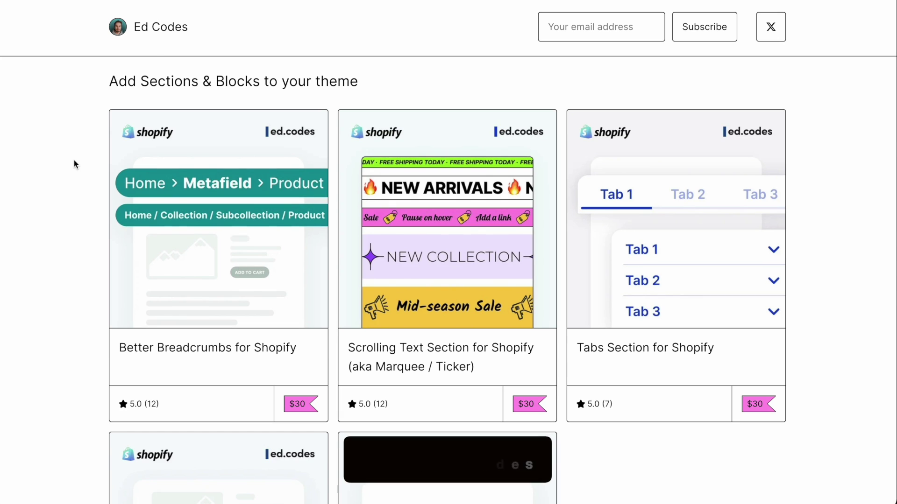